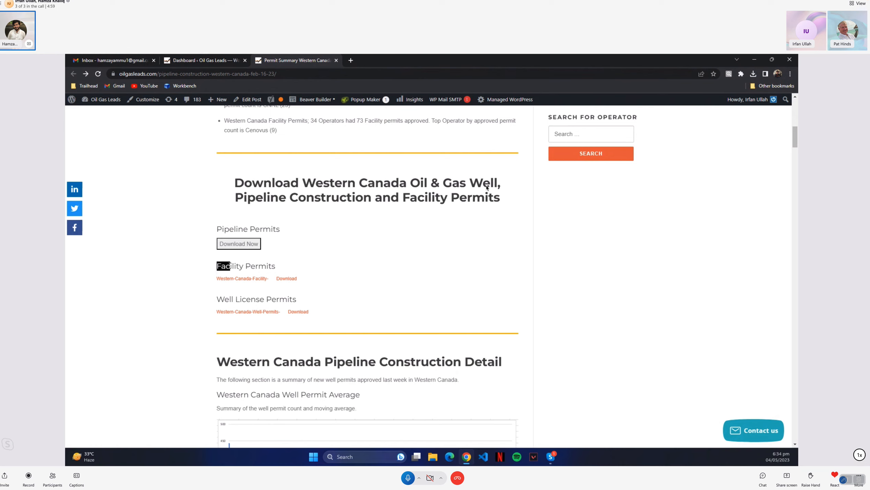
Start the paid Pipeline Permits download and check the test mode label on its checkout page
{"action": "left_click", "coordinate": [288, 271]}
{"action": "left_click", "coordinate": [255, 245]}
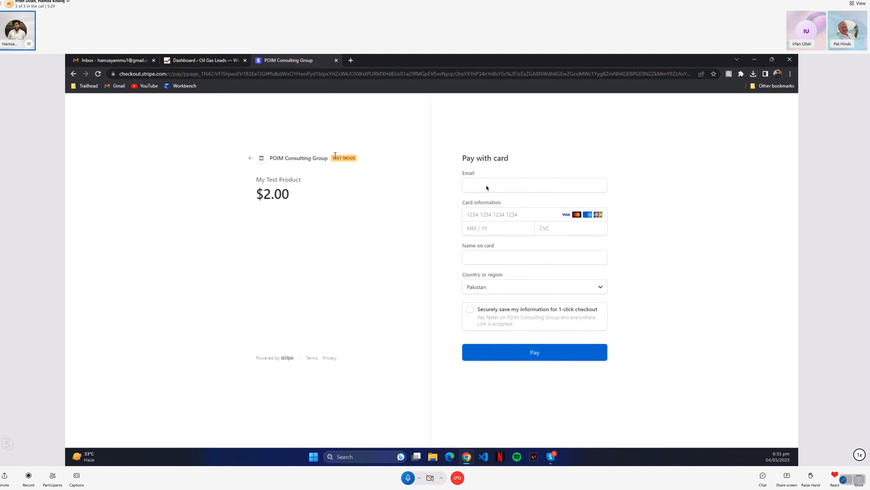
{"action": "left_click_drag", "start_coordinate": [332, 156], "coordinate": [353, 156]}
{"action": "left_click", "coordinate": [363, 158]}
Fill in the customer's email on the payment form using the saved entry
{"action": "left_click", "coordinate": [503, 186]}
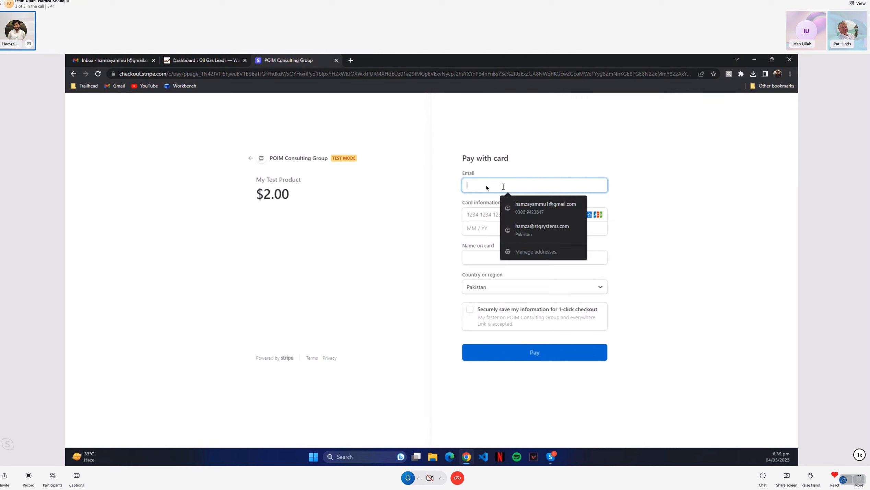
{"action": "type", "text": "some"}
{"action": "key", "text": "Down"}
{"action": "key", "text": "Tab"}
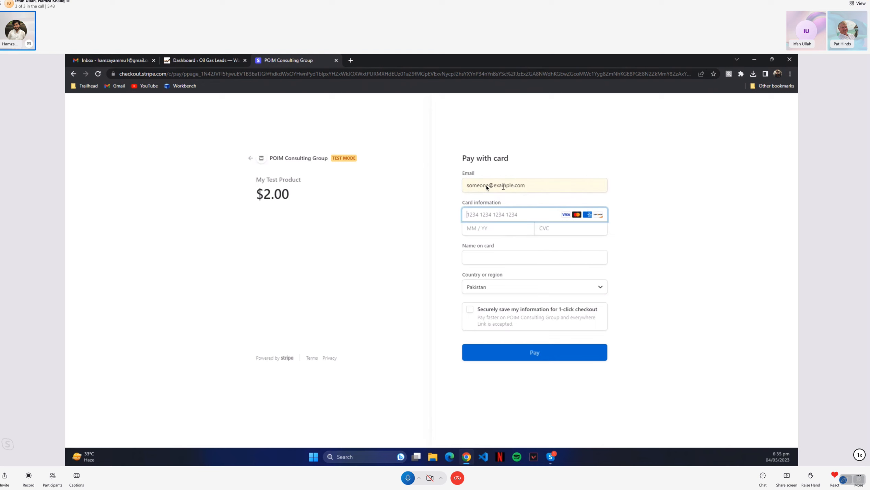
Fill in the saved test card's number, expiry date and cardholder name, and enter its CVC
{"action": "type", "text": "41"}
{"action": "key", "text": "Down"}
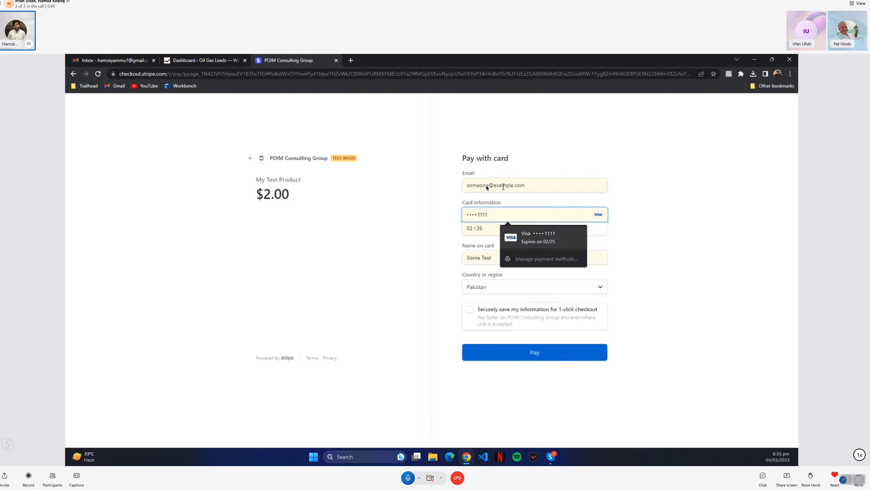
{"action": "key", "text": "Return"}
{"action": "key", "text": "Tab"}
{"action": "key", "text": "Tab"}
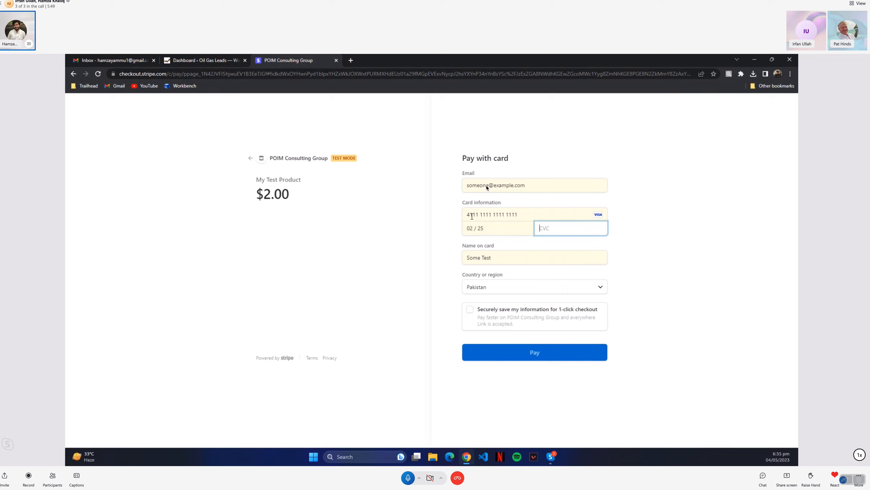
{"action": "type", "text": "123"}
Submit the payment for My Test Product and dismiss the Google Pay card offer
{"action": "left_click", "coordinate": [586, 376]}
{"action": "left_click", "coordinate": [497, 352]}
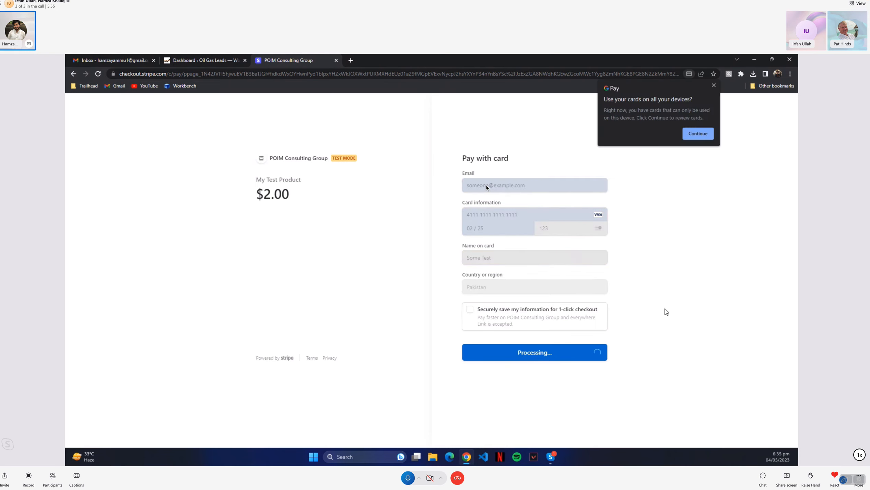
{"action": "left_click", "coordinate": [713, 84]}
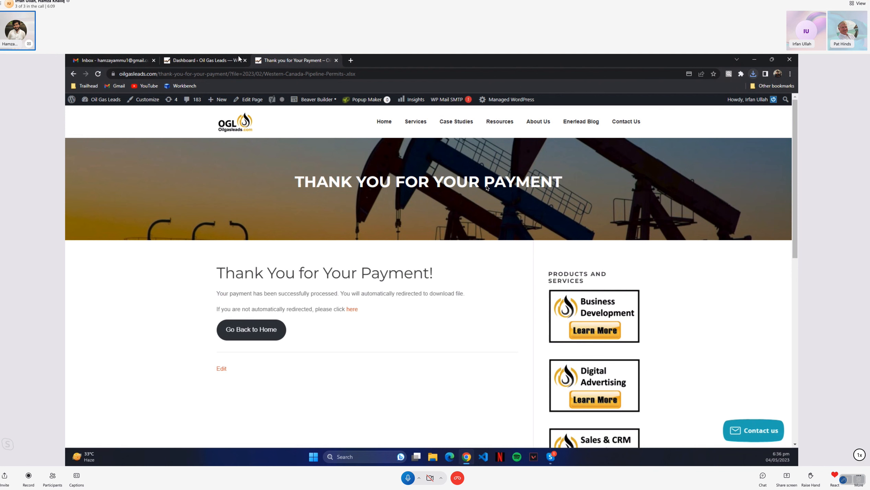
Open the Stripe Checkout orders list from the WordPress dashboard in a new tab
{"action": "left_click", "coordinate": [195, 60]}
{"action": "left_click", "coordinate": [316, 61]}
{"action": "left_click", "coordinate": [208, 59]}
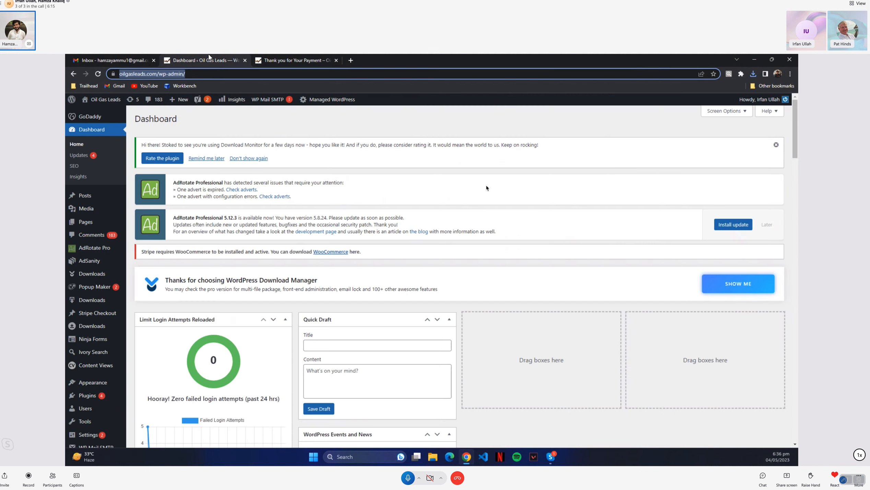
{"action": "scroll", "coordinate": [96, 274], "scroll_direction": "down", "scroll_amount": 3}
{"action": "scroll", "coordinate": [86, 420], "scroll_direction": "down", "scroll_amount": 1}
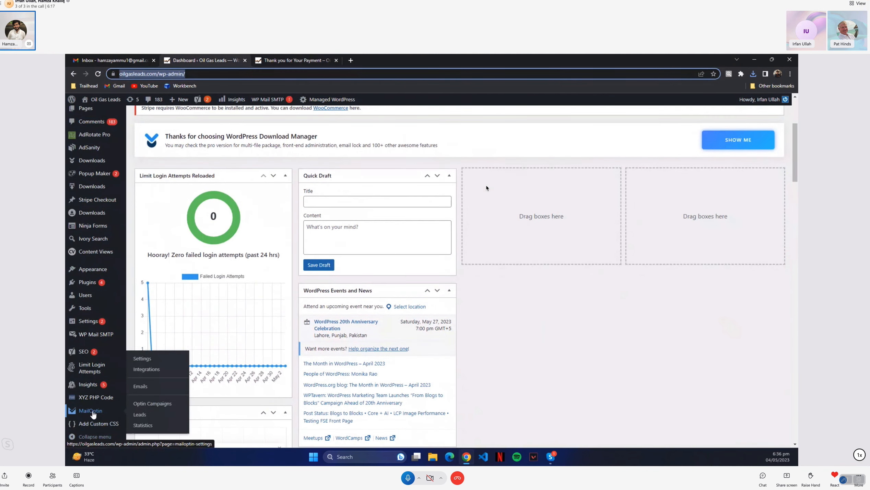
{"action": "scroll", "coordinate": [98, 247], "scroll_direction": "up", "scroll_amount": 1}
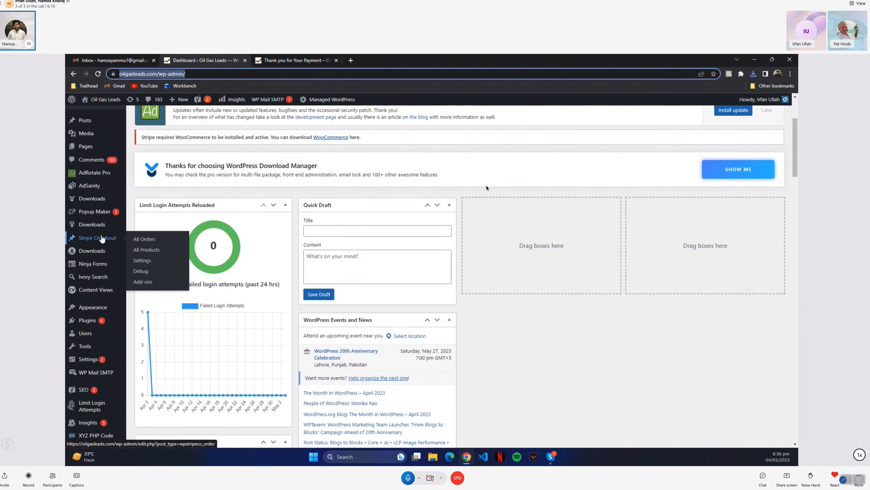
{"action": "right_click", "coordinate": [105, 240]}
{"action": "left_click", "coordinate": [127, 246]}
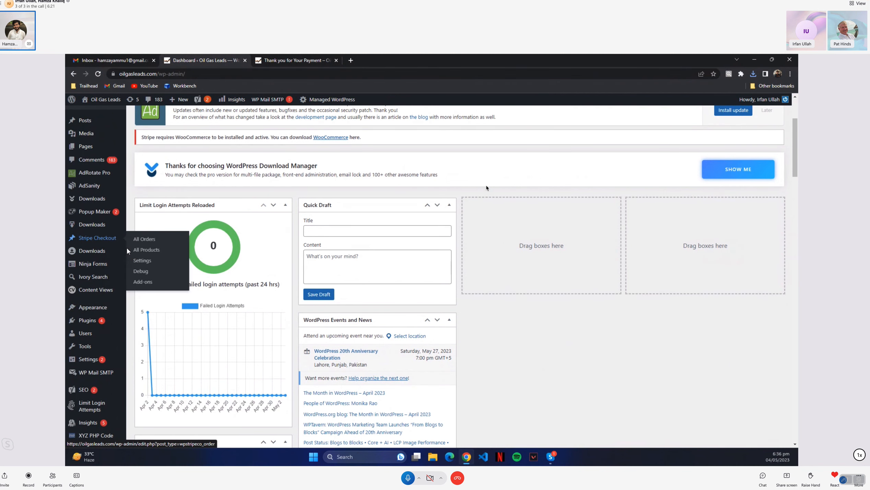
{"action": "left_click", "coordinate": [303, 60]}
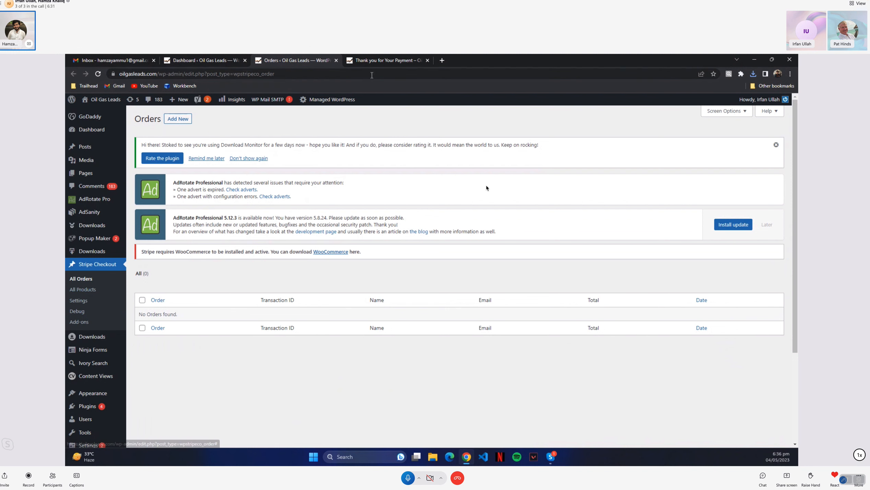
Open the Stripe Checkout general settings and examine the Test Mode option
{"action": "left_click", "coordinate": [376, 65]}
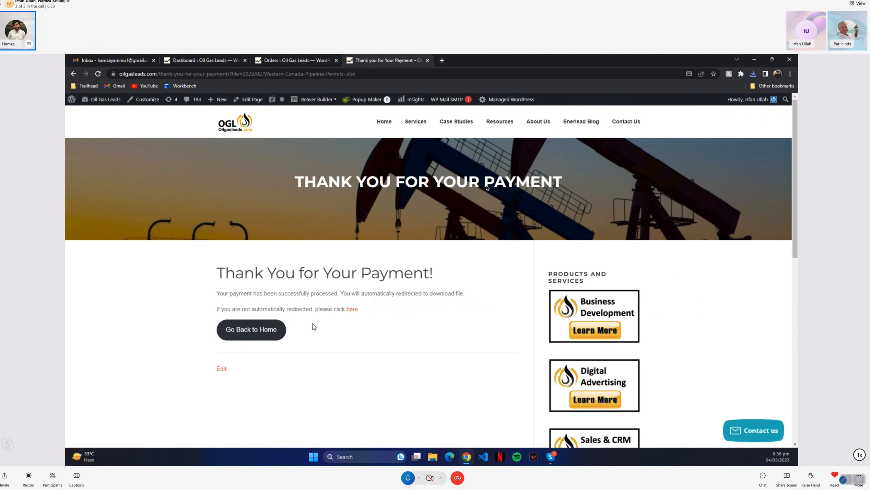
{"action": "left_click", "coordinate": [309, 57]}
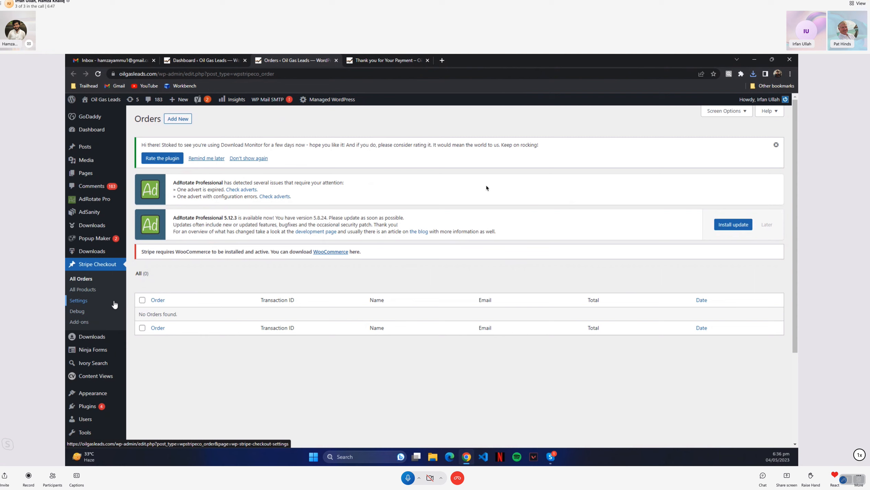
{"action": "left_click", "coordinate": [84, 301]}
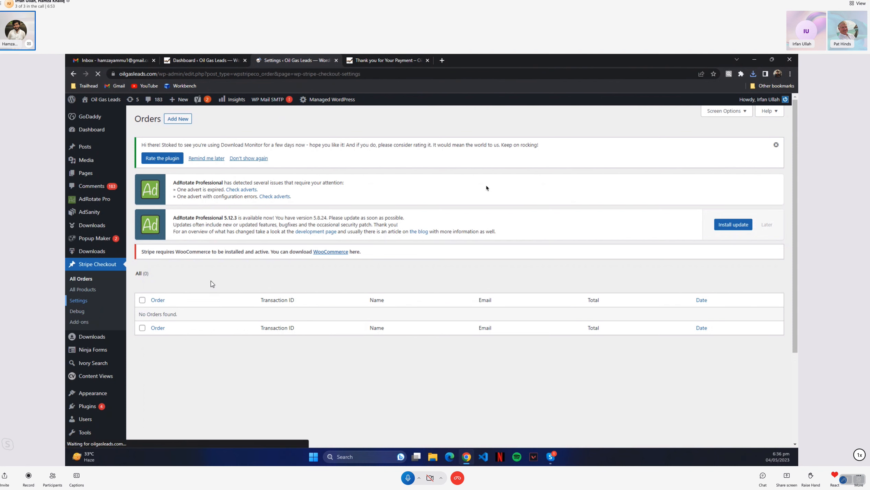
{"action": "scroll", "coordinate": [212, 284], "scroll_direction": "down", "scroll_amount": 5}
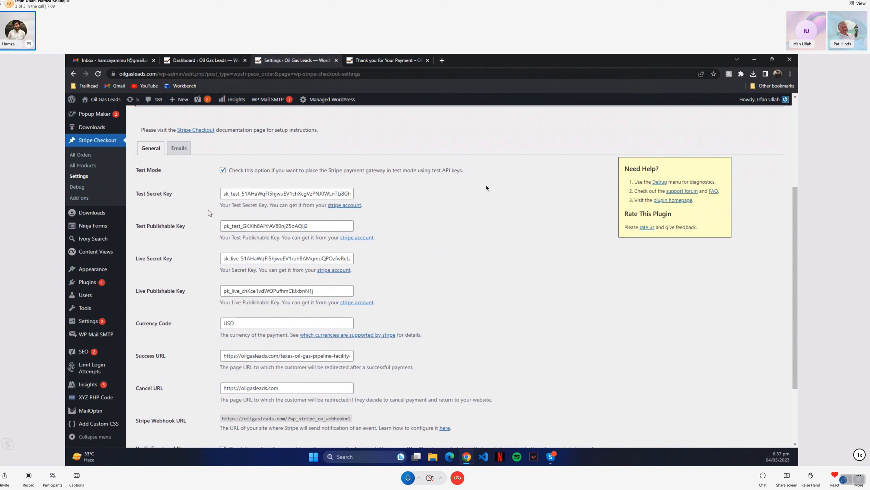
{"action": "mouse_move", "coordinate": [137, 170]}
{"action": "left_mouse_down"}
{"action": "mouse_move", "coordinate": [162, 172]}
{"action": "mouse_move", "coordinate": [136, 170]}
{"action": "left_mouse_up"}
{"action": "left_click", "coordinate": [161, 170]}
{"action": "left_click", "coordinate": [194, 173]}
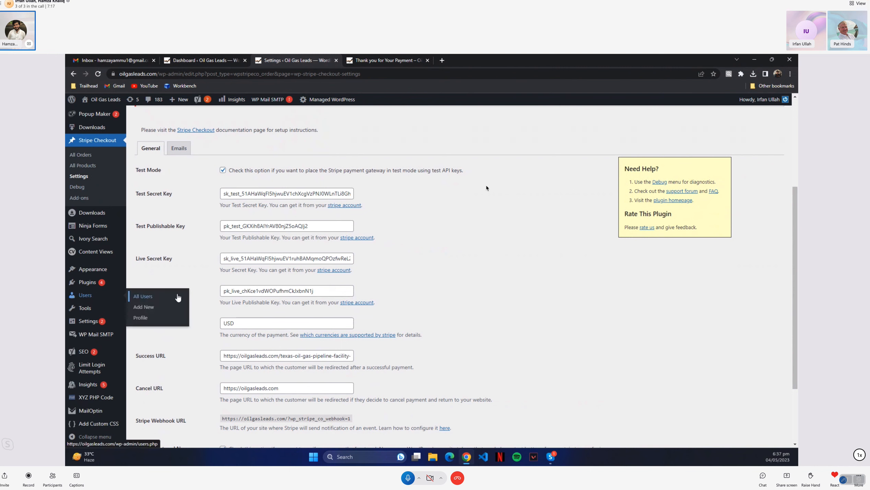
Examine the live secret key, currency, success URL, cancel URL and remaining general Stripe Checkout settings
{"action": "left_click", "coordinate": [227, 259]}
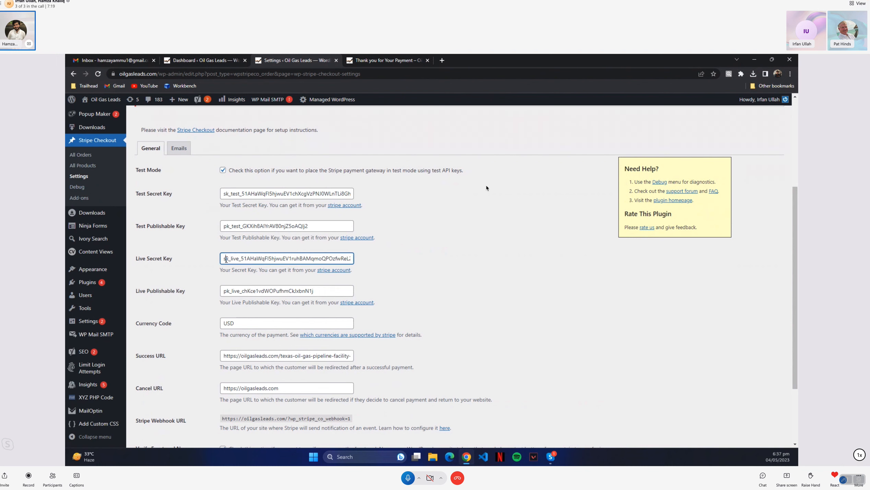
{"action": "key", "text": "ctrl+a"}
{"action": "left_click", "coordinate": [246, 259]}
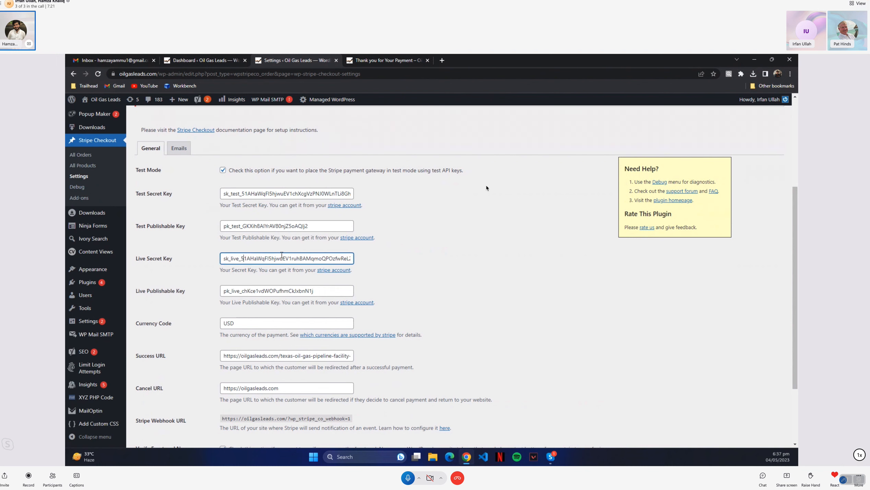
{"action": "left_click", "coordinate": [361, 262]}
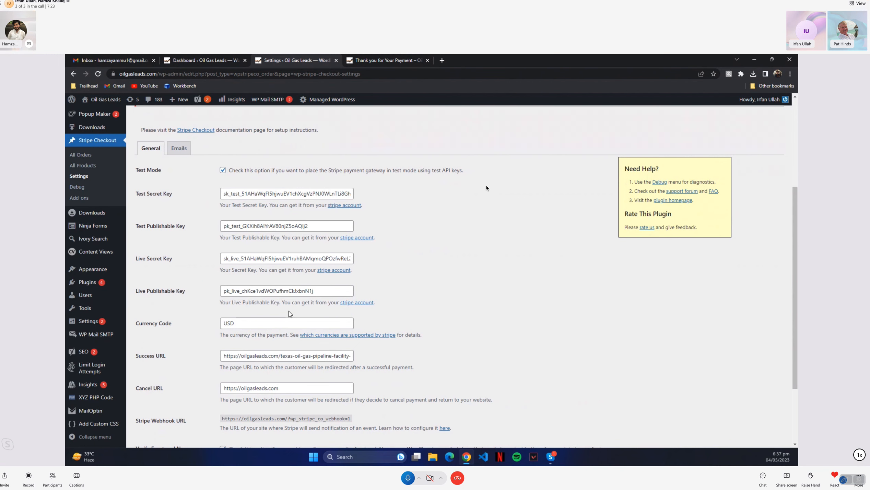
{"action": "scroll", "coordinate": [291, 316], "scroll_direction": "down", "scroll_amount": 1}
{"action": "scroll", "coordinate": [274, 282], "scroll_direction": "down", "scroll_amount": 1}
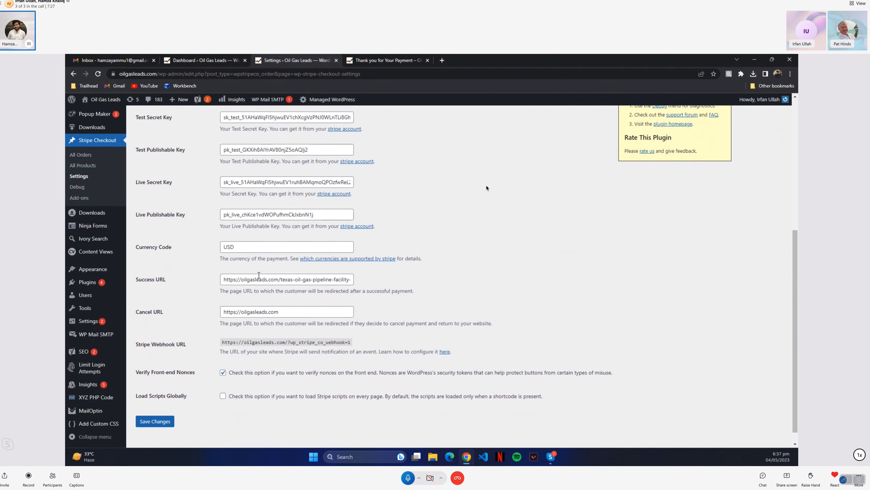
{"action": "scroll", "coordinate": [259, 275], "scroll_direction": "up", "scroll_amount": 2}
{"action": "scroll", "coordinate": [240, 284], "scroll_direction": "down", "scroll_amount": 3}
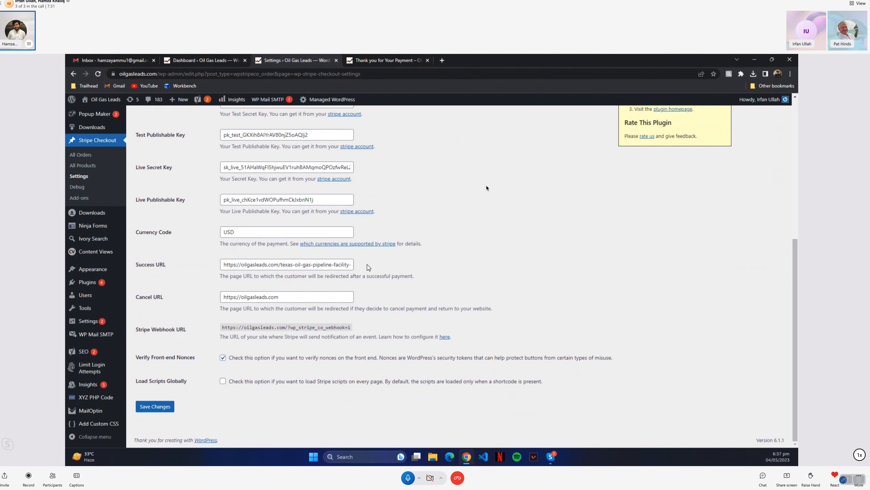
Close the browser tab with the Gmail inbox
{"action": "left_click", "coordinate": [383, 59]}
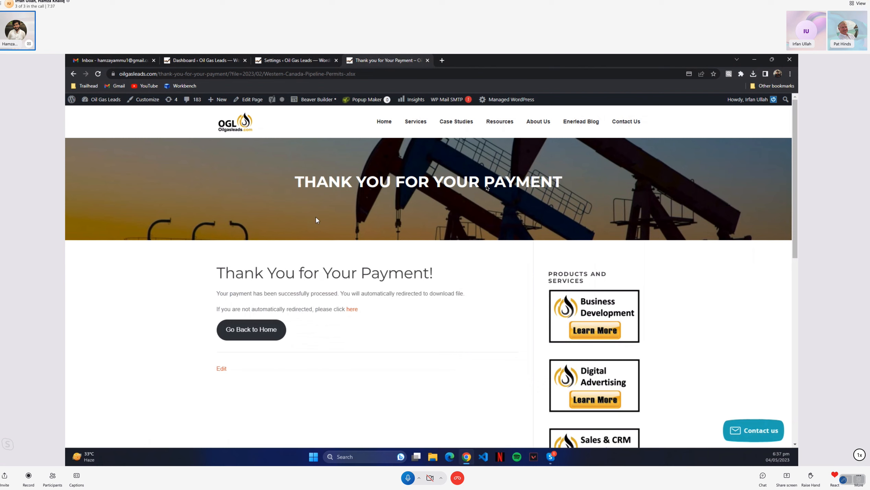
{"action": "left_click", "coordinate": [126, 61]}
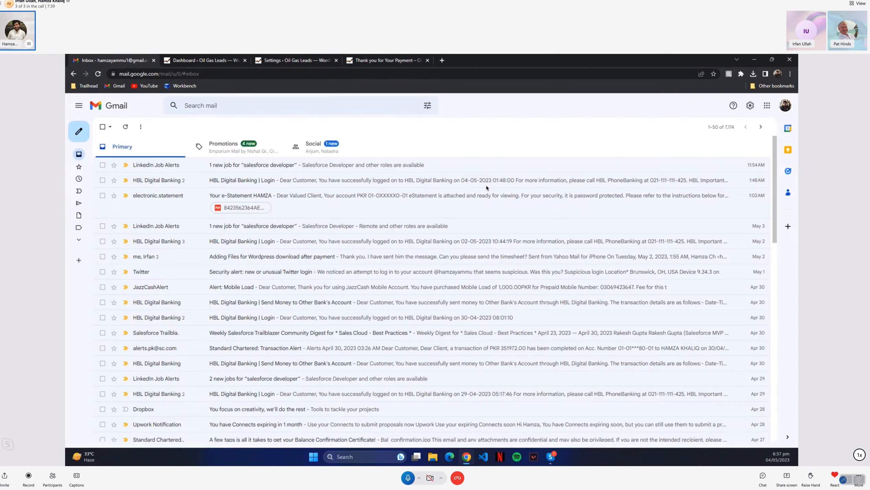
{"action": "left_click", "coordinate": [154, 60]}
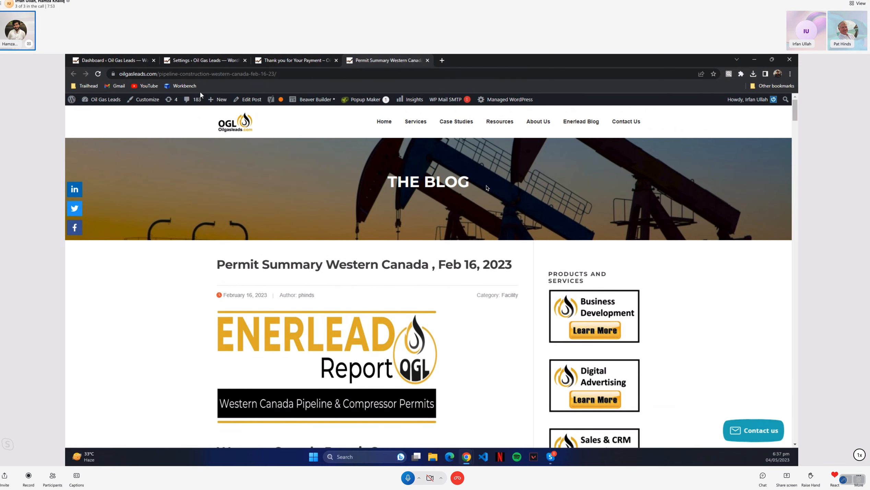
Open the Permit Summary Western Canada, Feb 16, 2023 post for editing and dismiss the block editor welcome guide
{"action": "left_click", "coordinate": [247, 99]}
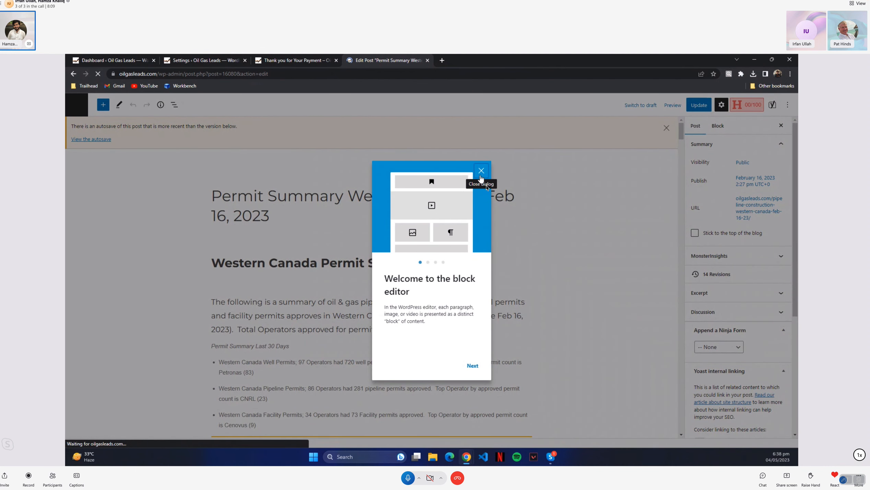
{"action": "left_click", "coordinate": [480, 175]}
{"action": "scroll", "coordinate": [526, 187], "scroll_direction": "down", "scroll_amount": 8}
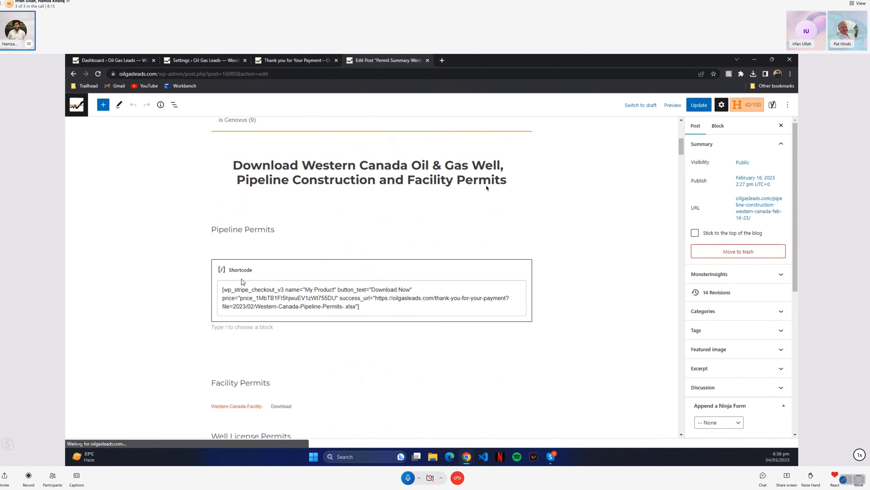
Examine the wp_stripe_checkout_v3 shortcode under Pipeline Permits, including its button_text attribute
{"action": "left_click_drag", "start_coordinate": [224, 292], "coordinate": [244, 289]}
{"action": "left_click_drag", "start_coordinate": [250, 289], "coordinate": [287, 292]}
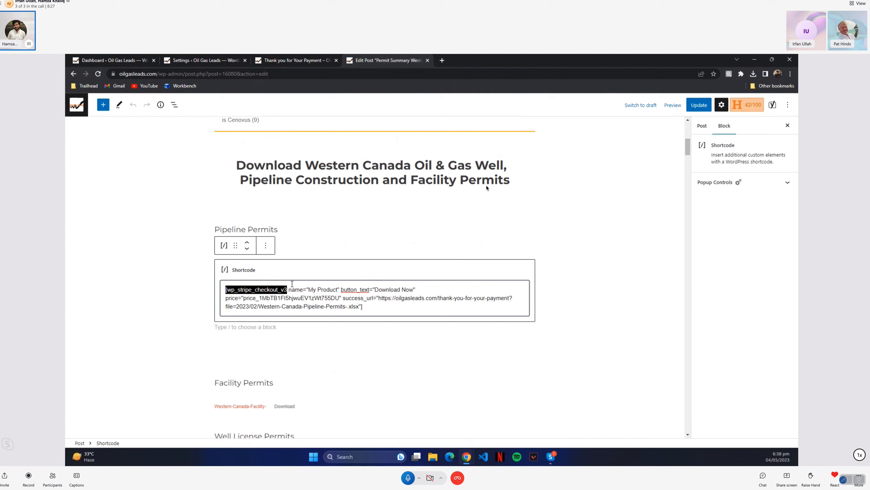
{"action": "left_click_drag", "start_coordinate": [308, 292], "coordinate": [375, 290]}
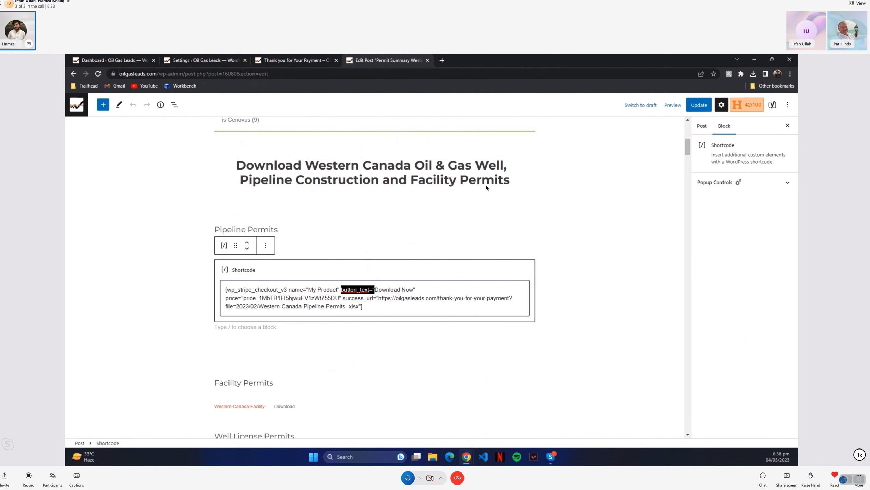
{"action": "scroll", "coordinate": [283, 177], "scroll_direction": "up", "scroll_amount": 3}
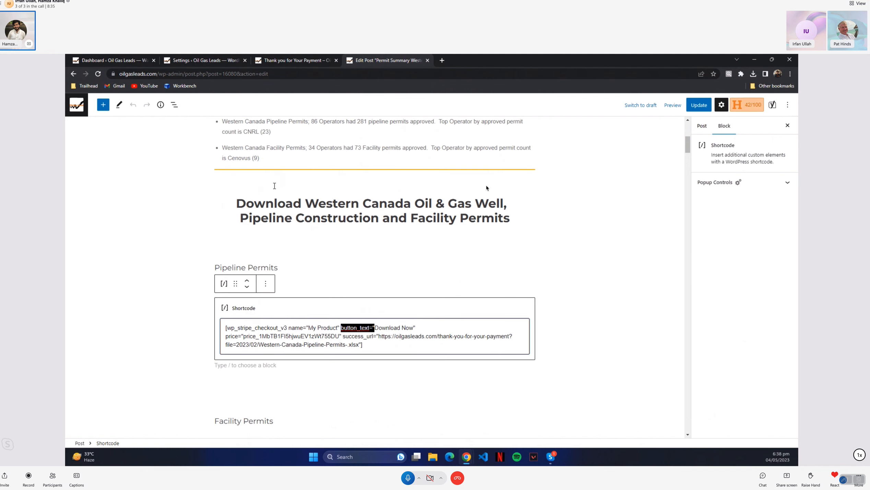
{"action": "right_click", "coordinate": [672, 110]}
{"action": "left_click", "coordinate": [673, 129]}
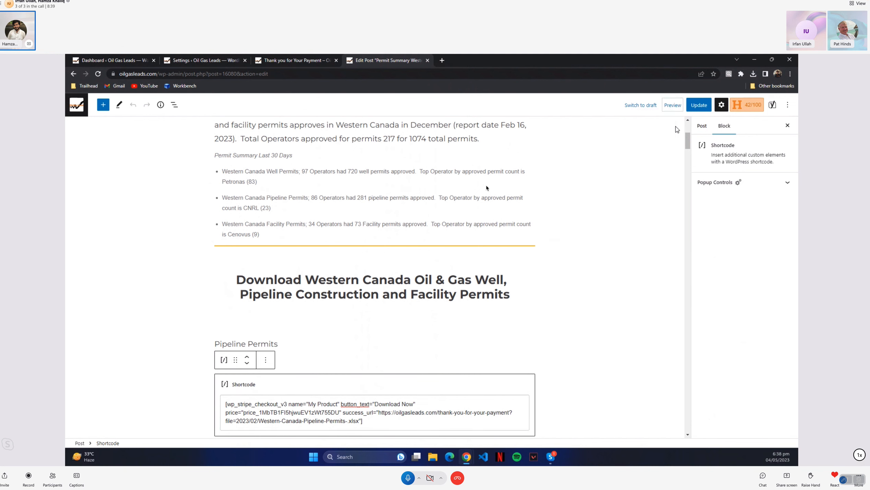
{"action": "right_click", "coordinate": [670, 109]}
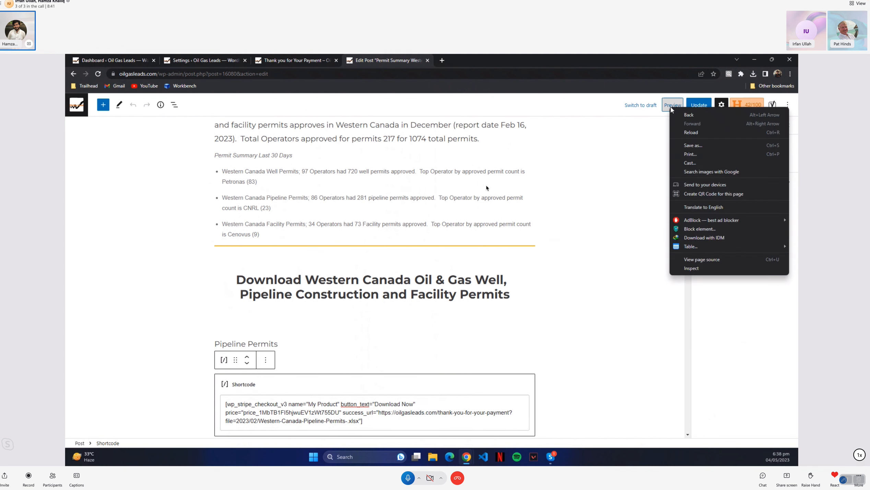
{"action": "left_click", "coordinate": [640, 136]}
{"action": "right_click", "coordinate": [671, 107]}
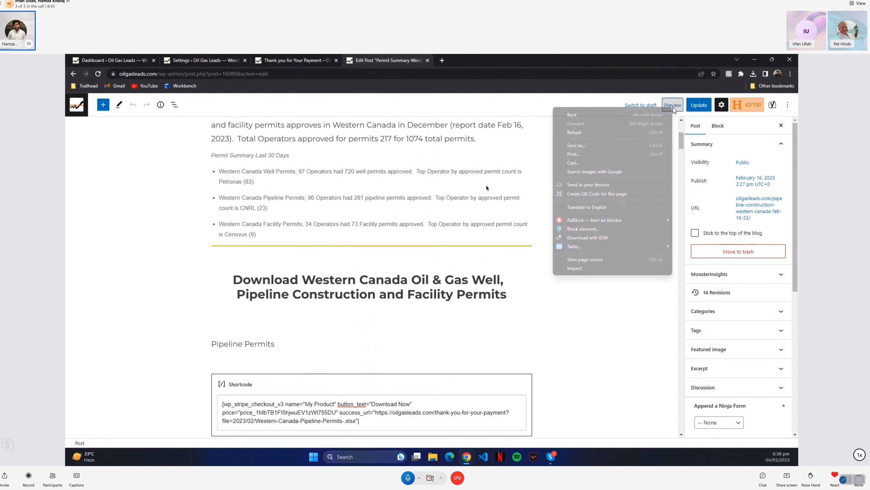
{"action": "left_click", "coordinate": [531, 131]}
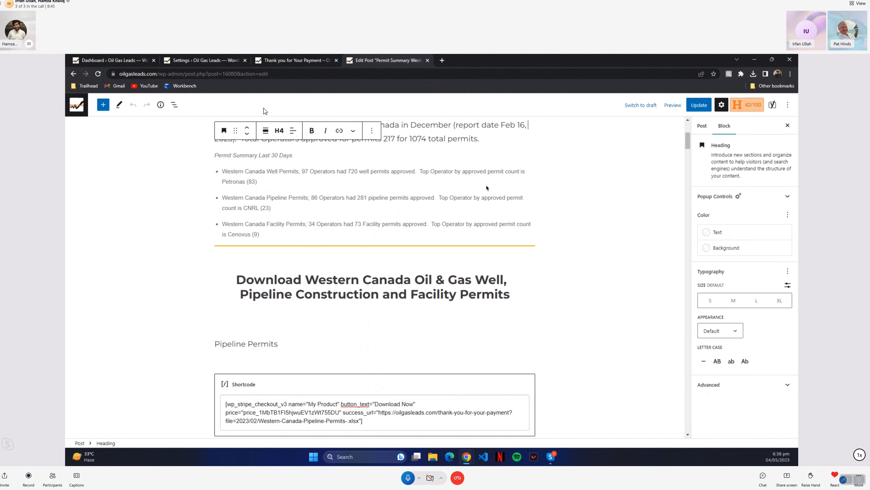
Open the published Permit Summary Western Canada post in a new tab
{"action": "left_click", "coordinate": [93, 62]}
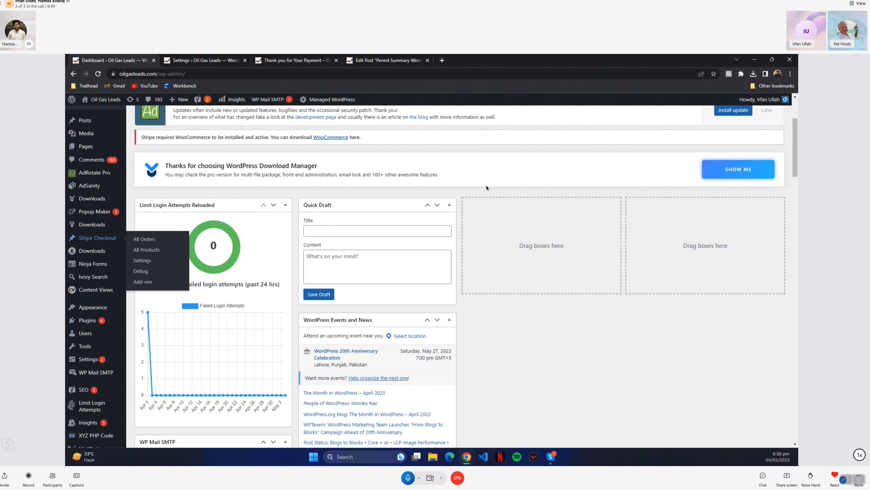
{"action": "left_click_drag", "start_coordinate": [700, 55], "coordinate": [690, 55]}
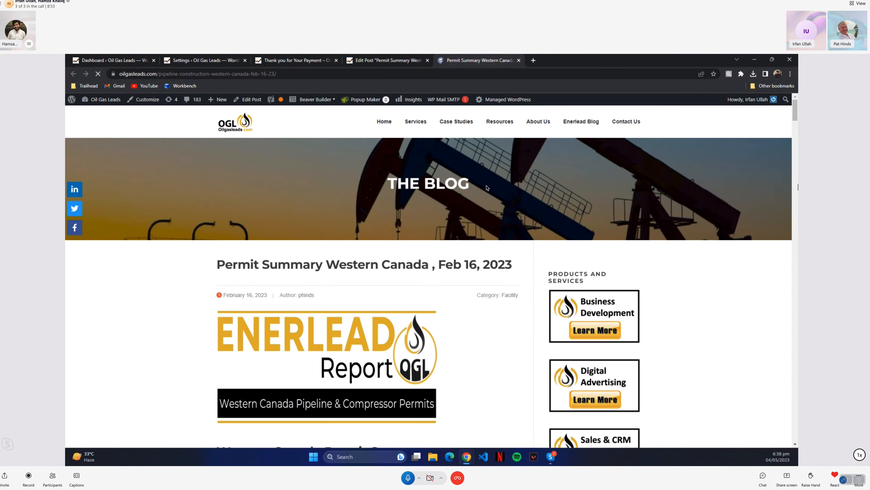
Compare the published page's Pipeline Permits button with the button_text value in the post's Pipeline Permits shortcode
{"action": "scroll", "coordinate": [445, 295], "scroll_direction": "down", "scroll_amount": 15}
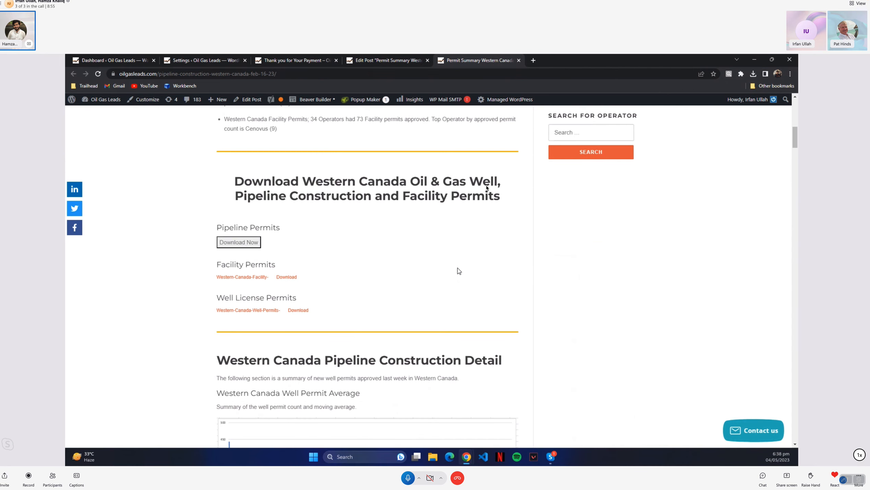
{"action": "scroll", "coordinate": [459, 271], "scroll_direction": "up", "scroll_amount": 1}
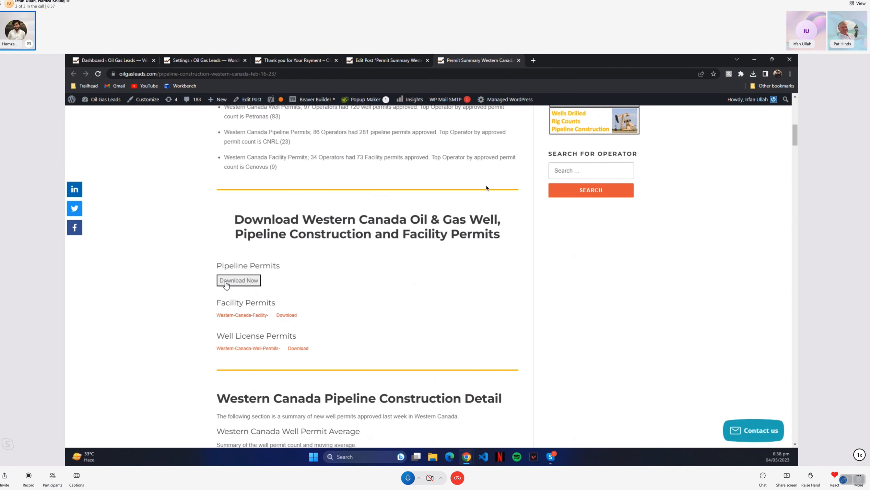
{"action": "left_click", "coordinate": [377, 59]}
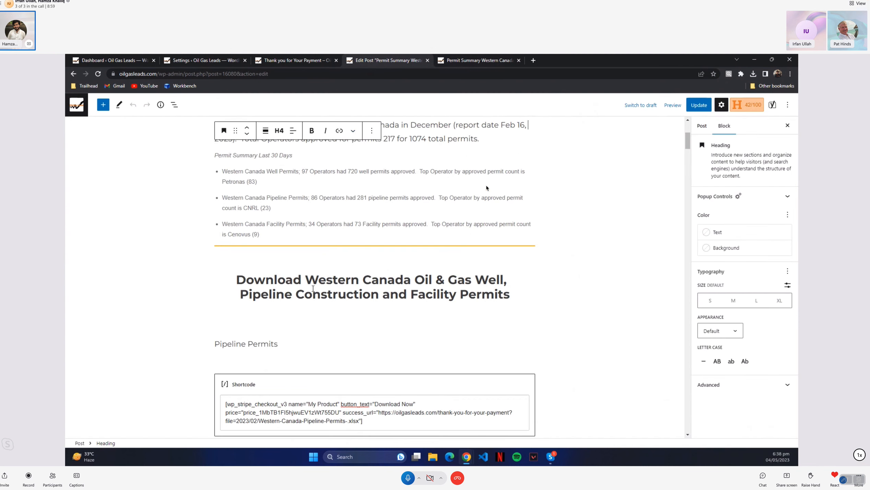
{"action": "scroll", "coordinate": [313, 288], "scroll_direction": "down", "scroll_amount": 2}
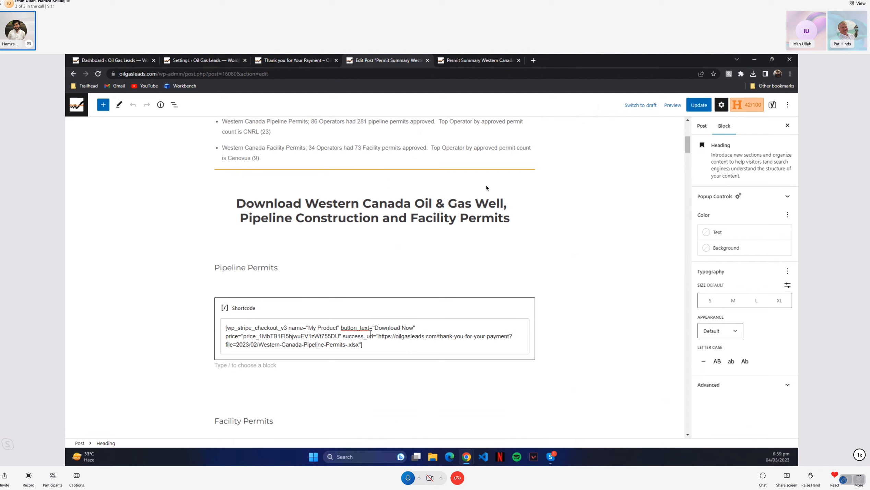
{"action": "left_click_drag", "start_coordinate": [374, 327], "coordinate": [413, 328]}
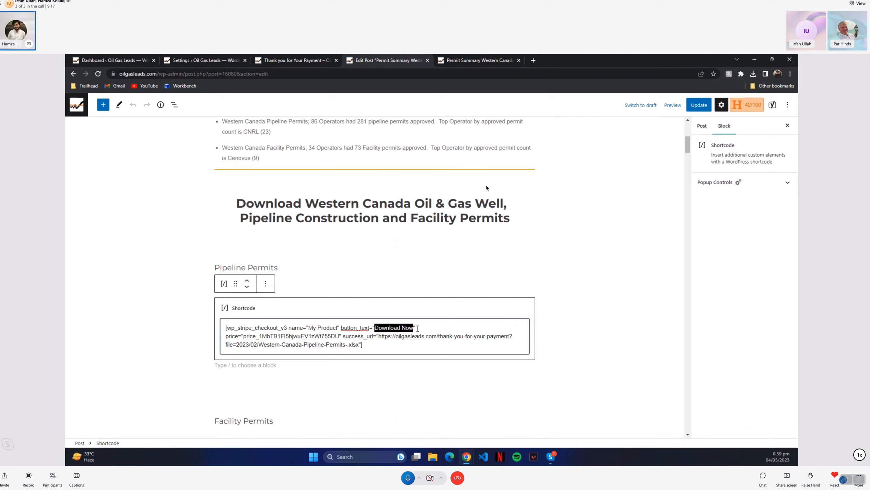
{"action": "left_click", "coordinate": [417, 328]}
Examine the price attribute and its Stripe price ID in the Pipeline Permits shortcode
{"action": "left_click_drag", "start_coordinate": [226, 336], "coordinate": [340, 338]}
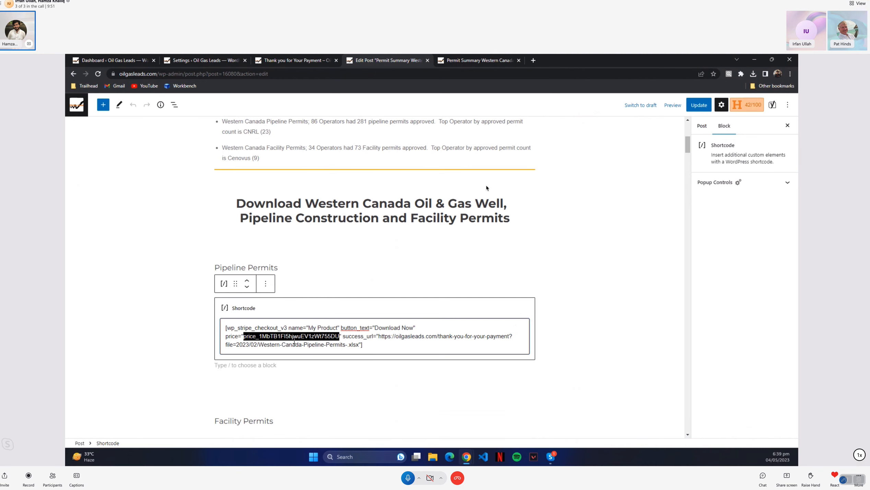
{"action": "left_click", "coordinate": [344, 339]}
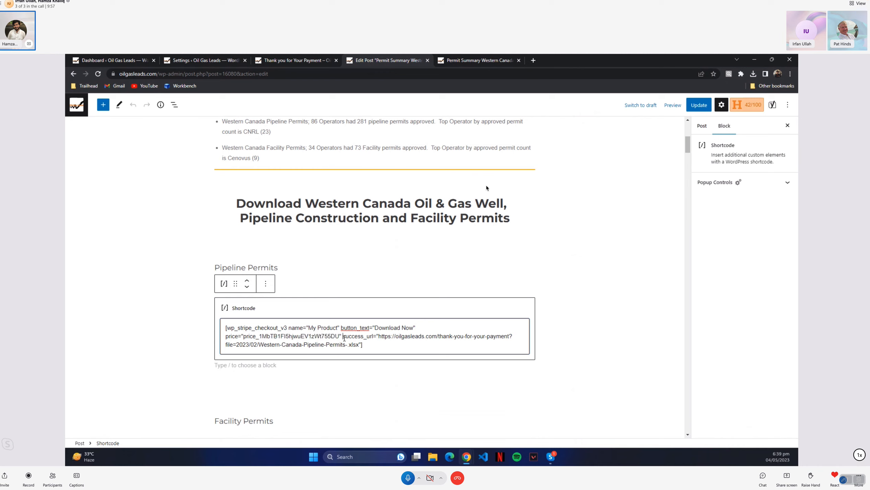
{"action": "left_click_drag", "start_coordinate": [341, 337], "coordinate": [226, 319]}
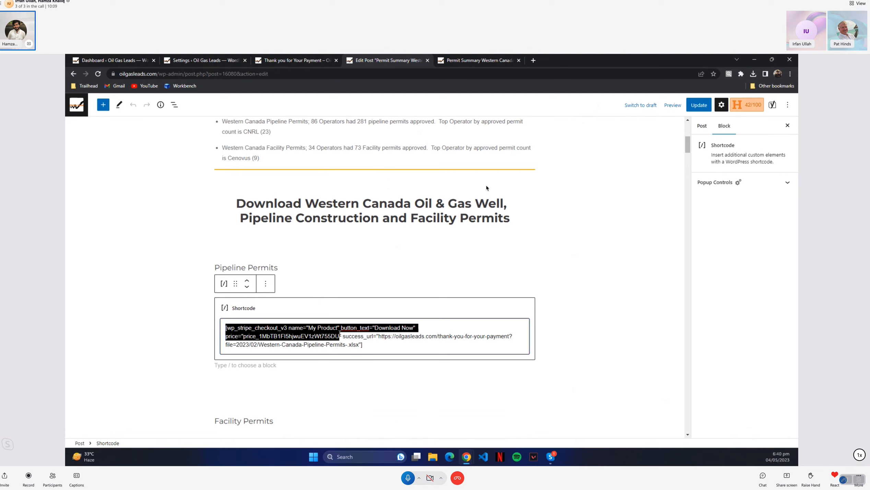
Examine the success_url attribute in the Pipeline Permits shortcode, including the thank-you page address and the file parameter
{"action": "left_click_drag", "start_coordinate": [342, 336], "coordinate": [371, 335]}
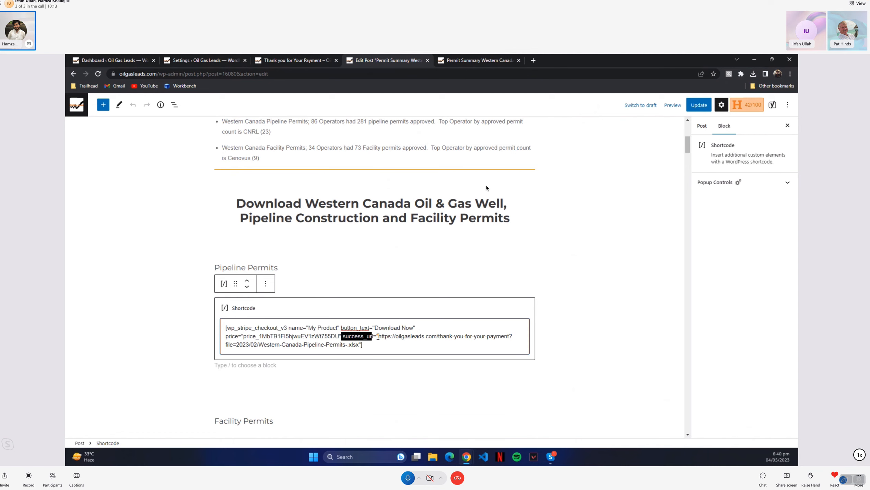
{"action": "left_click_drag", "start_coordinate": [377, 337], "coordinate": [509, 337]}
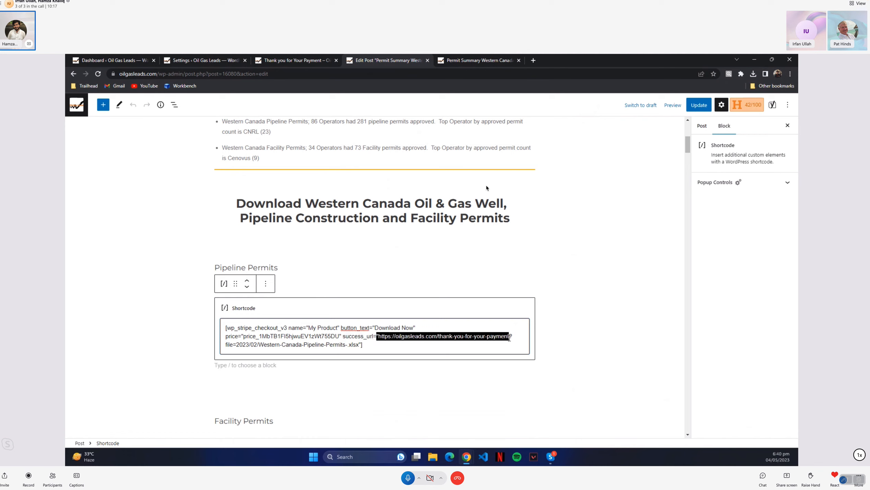
{"action": "left_click", "coordinate": [511, 337]}
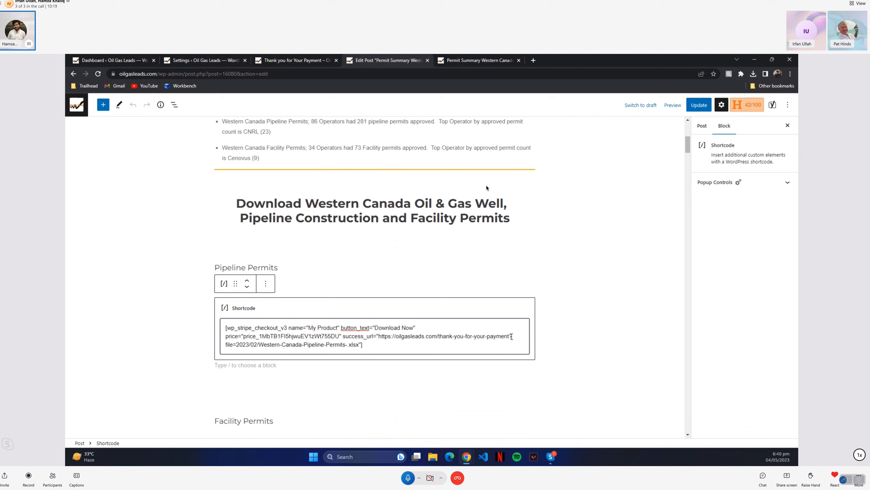
{"action": "left_click_drag", "start_coordinate": [509, 337], "coordinate": [513, 336]}
{"action": "left_click_drag", "start_coordinate": [343, 336], "coordinate": [374, 336]}
{"action": "left_click_drag", "start_coordinate": [377, 336], "coordinate": [359, 351]}
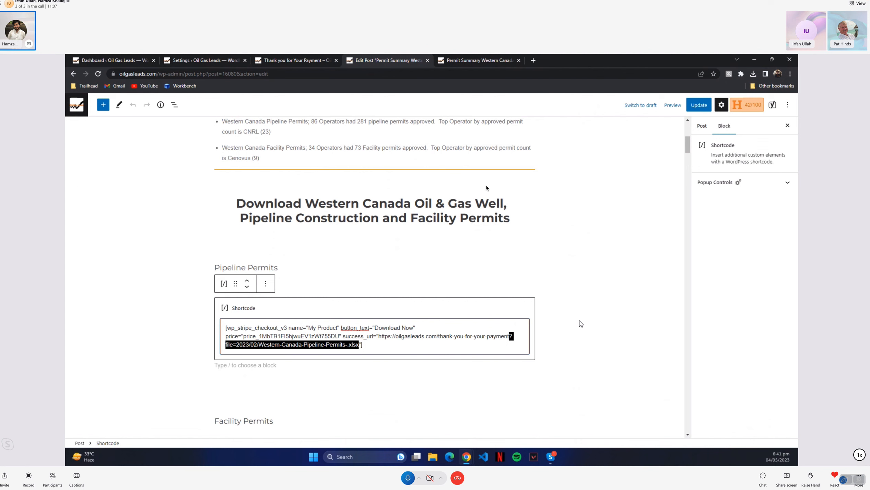
Insert an empty Shortcode block directly below the Facility Permits heading
{"action": "scroll", "coordinate": [573, 305], "scroll_direction": "down", "scroll_amount": 5}
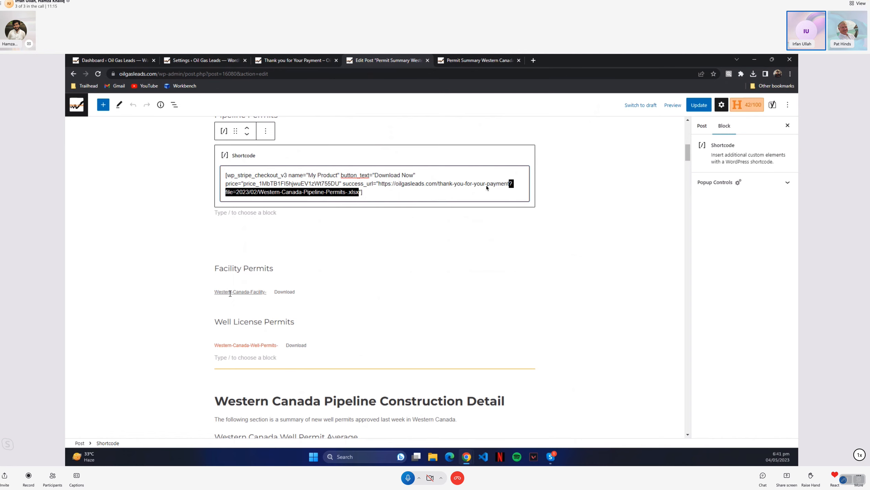
{"action": "scroll", "coordinate": [229, 293], "scroll_direction": "up", "scroll_amount": 3}
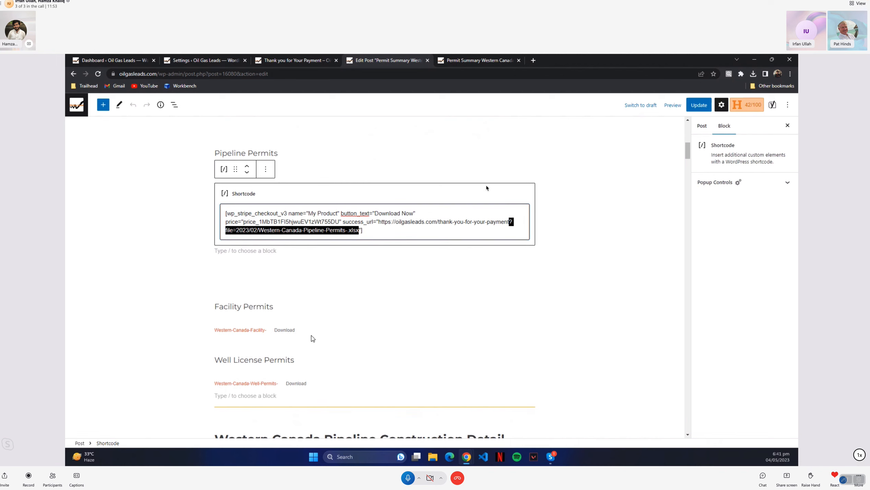
{"action": "left_click", "coordinate": [275, 312]}
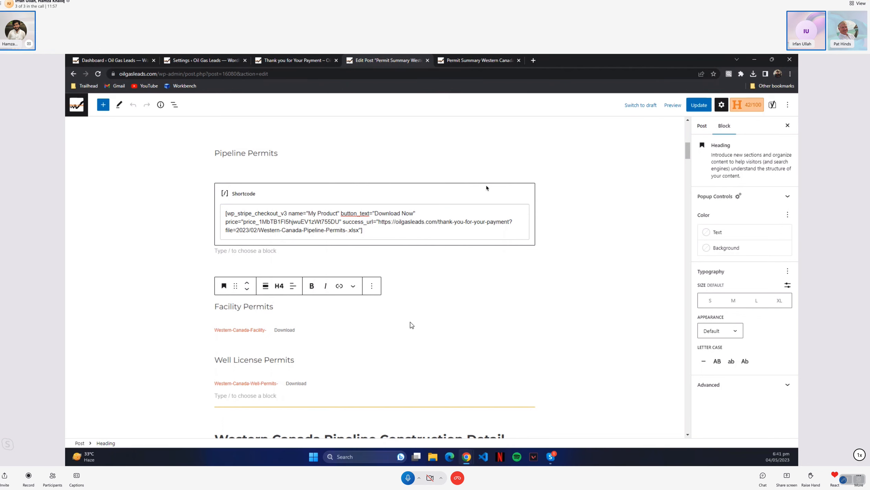
{"action": "left_click", "coordinate": [353, 327]}
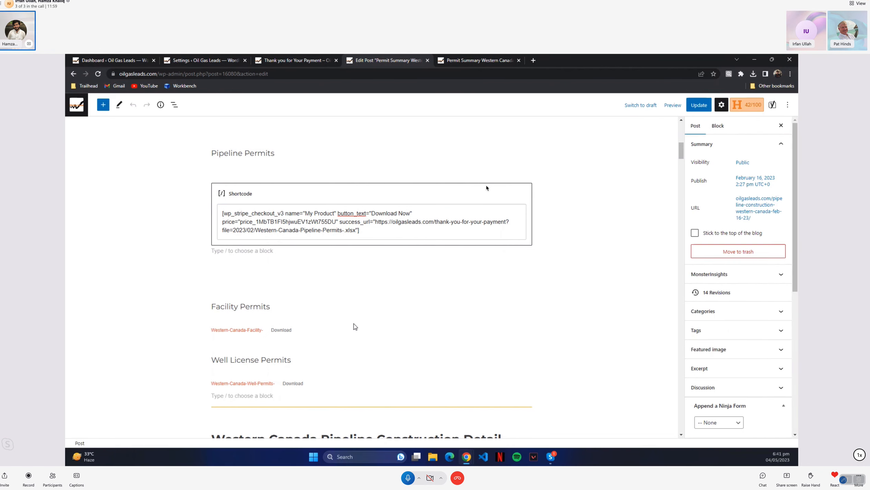
{"action": "left_click", "coordinate": [288, 312]}
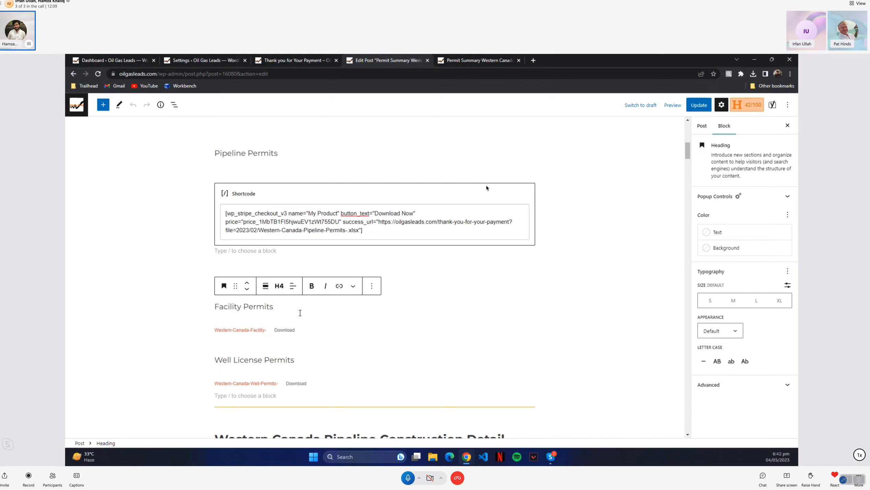
{"action": "mouse_move", "coordinate": [263, 319]}
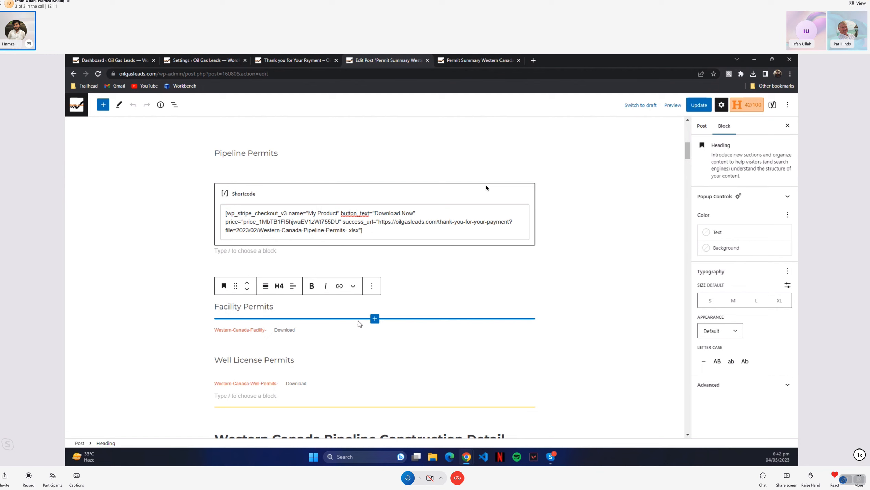
{"action": "left_click", "coordinate": [375, 319]}
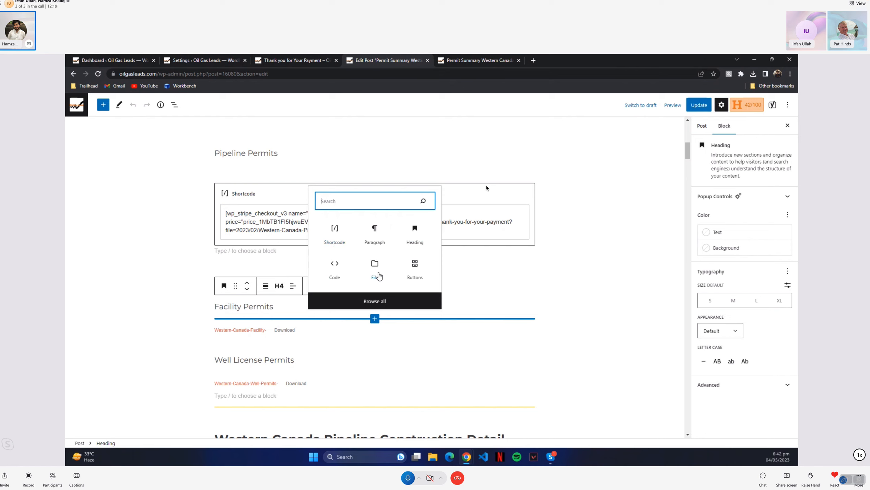
{"action": "left_click", "coordinate": [338, 232]}
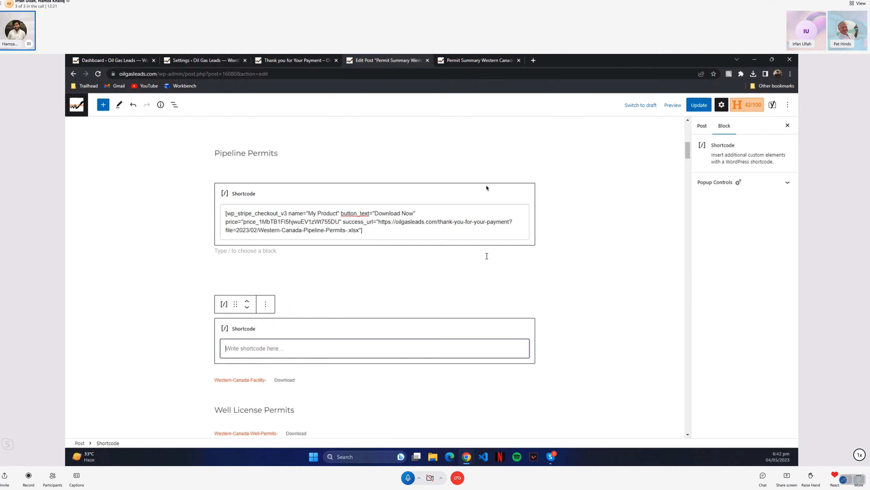
Copy the Pipeline Permits shortcode up to "file=" into the new Facility Permits shortcode block and add the missing opening bracket
{"action": "left_click_drag", "start_coordinate": [227, 215], "coordinate": [237, 231]}
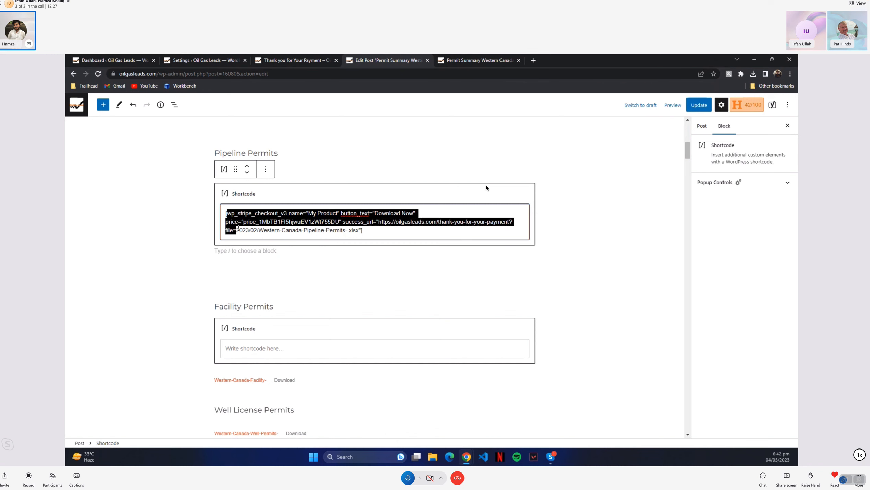
{"action": "right_click", "coordinate": [236, 216]}
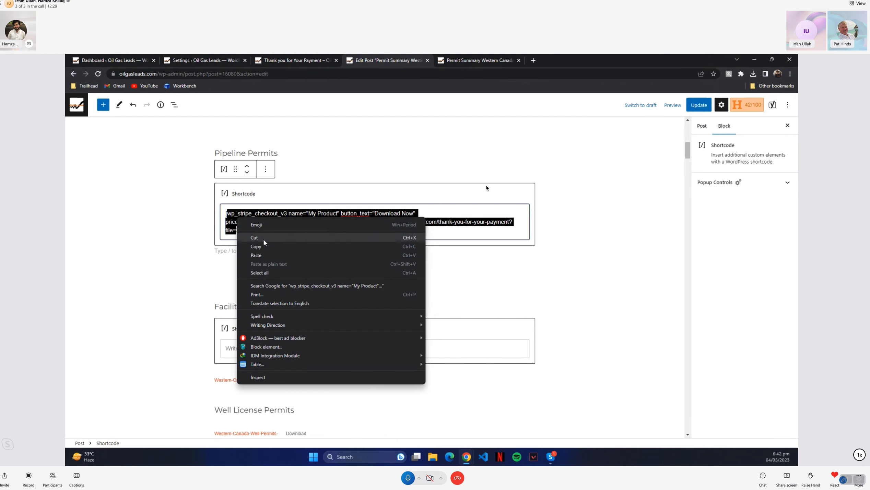
{"action": "left_click", "coordinate": [264, 246]}
{"action": "left_click", "coordinate": [295, 342]}
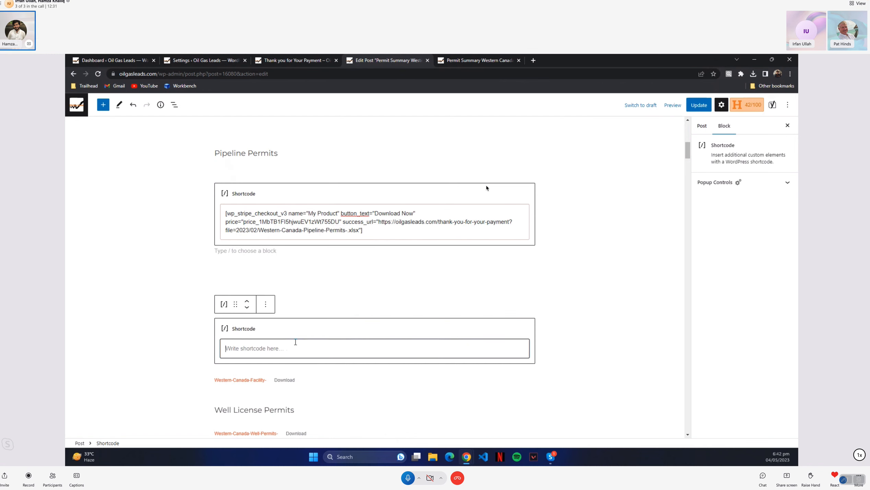
{"action": "key", "text": "ctrl+v"}
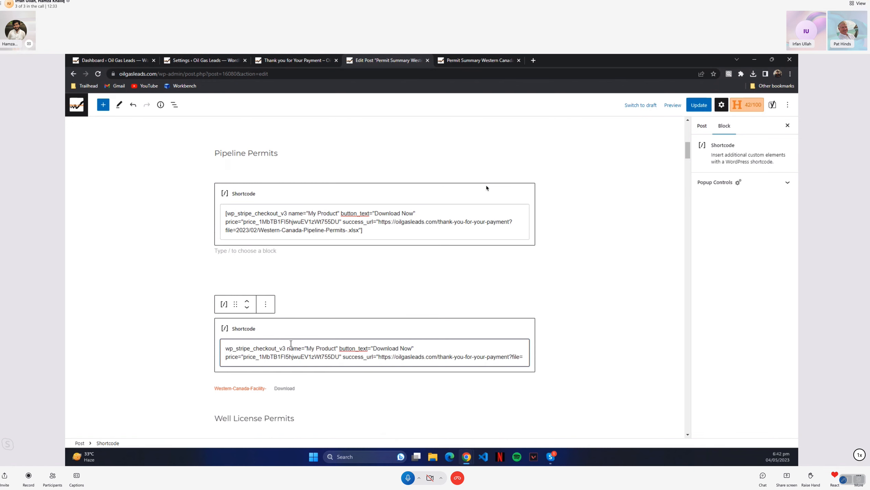
{"action": "left_click", "coordinate": [227, 350]}
{"action": "left_click", "coordinate": [524, 356]}
{"action": "scroll", "coordinate": [511, 356], "scroll_direction": "down", "scroll_amount": 1}
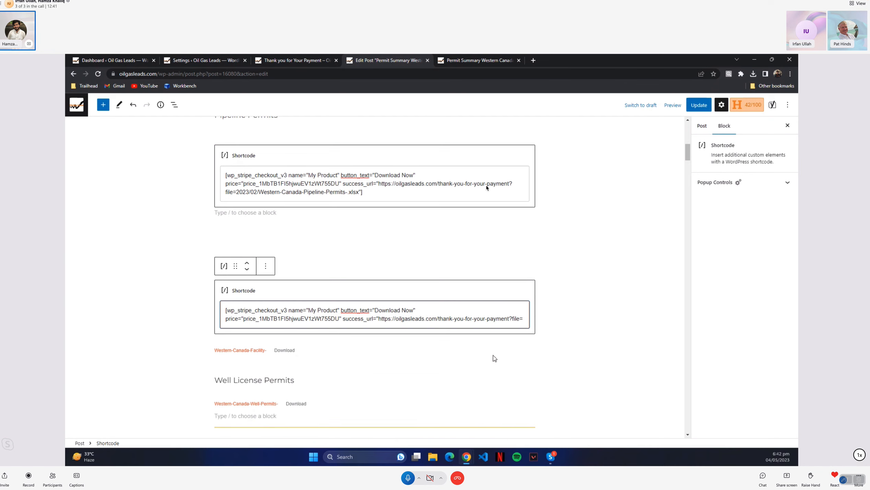
{"action": "right_click", "coordinate": [251, 349]}
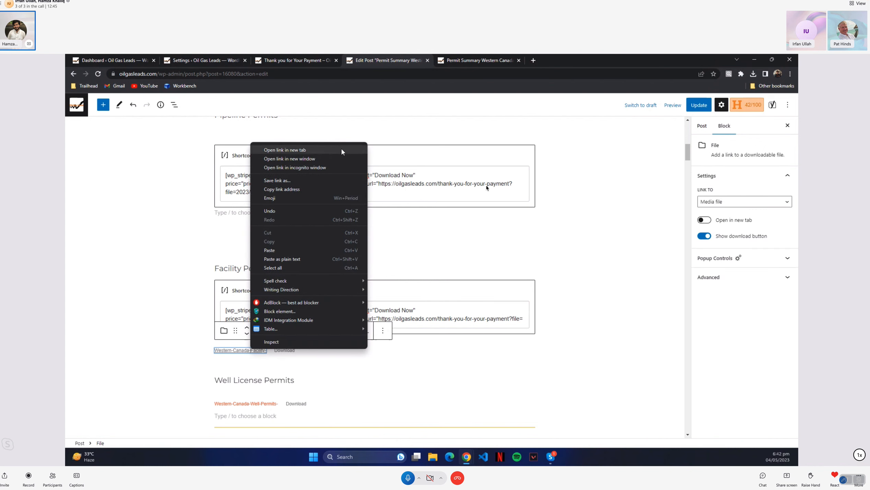
{"action": "left_click", "coordinate": [313, 190]}
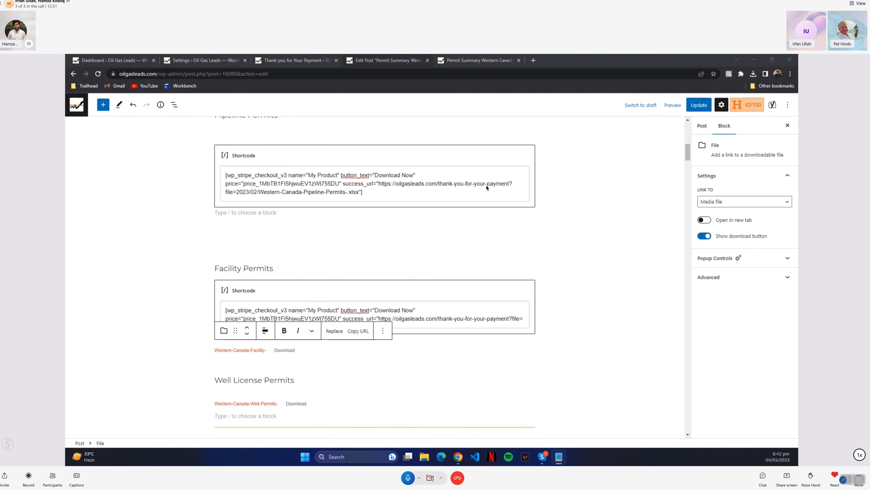
{"action": "left_click_drag", "start_coordinate": [65, 205], "coordinate": [433, 157]}
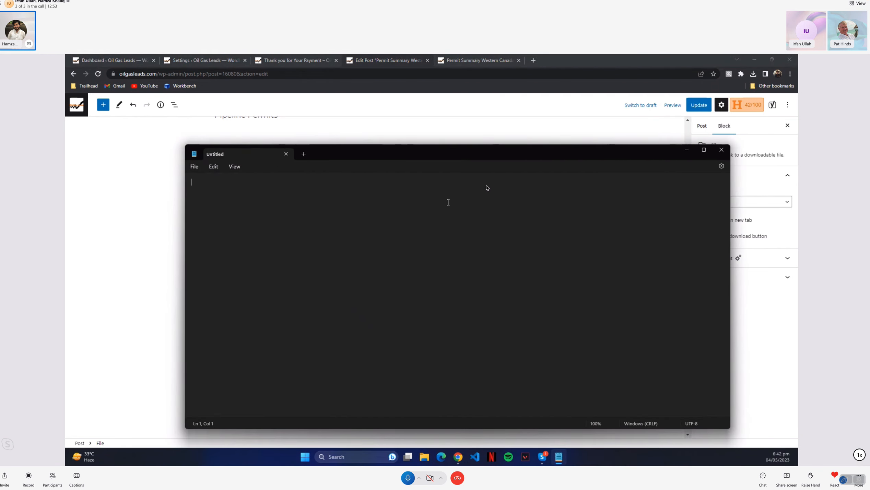
{"action": "key", "text": "ctrl+v"}
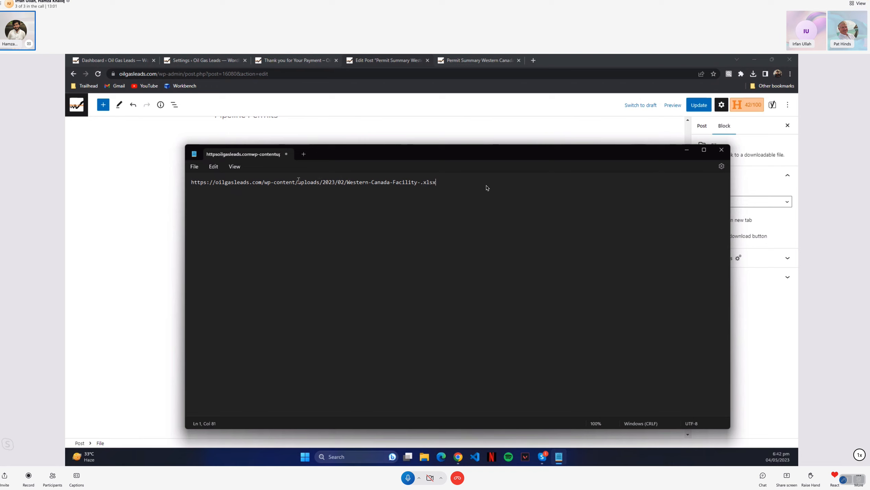
{"action": "left_click_drag", "start_coordinate": [298, 180], "coordinate": [187, 182]}
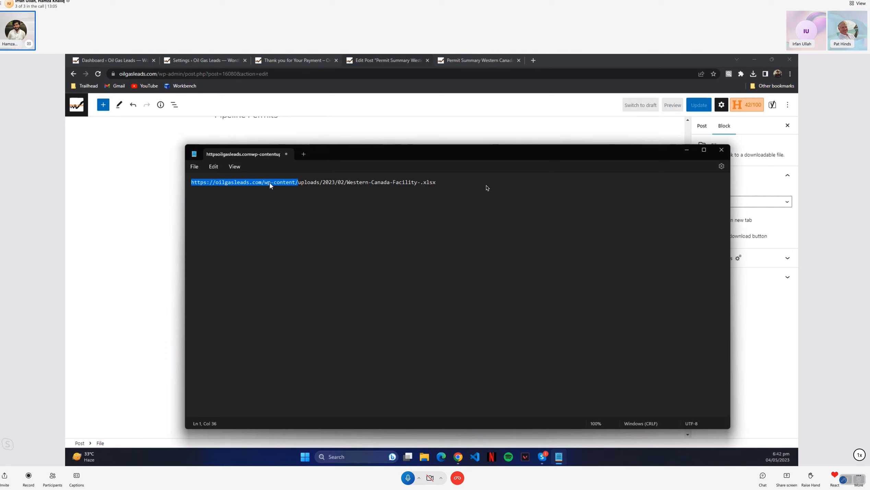
{"action": "key", "text": "BackSpace"}
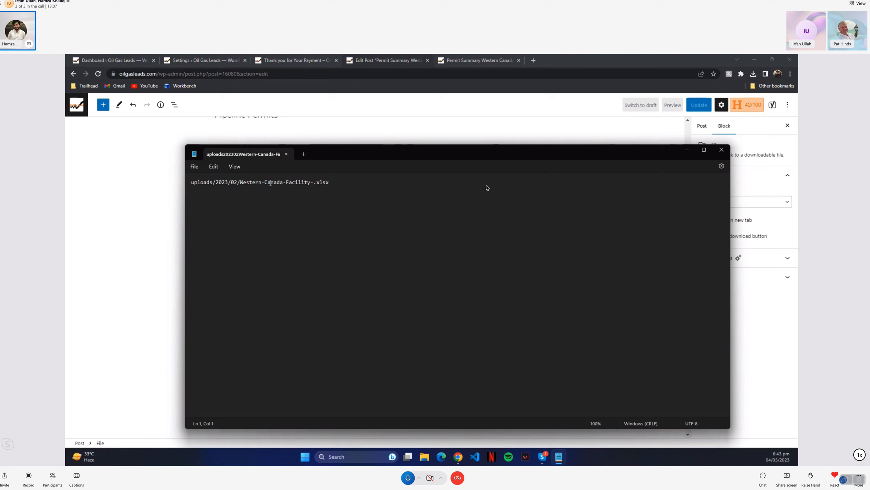
Copy the Western-Canada-Facility- path from Notepad after "file=" in the Facility Permits shortcode and close the shortcode with "]
{"action": "triple_click", "coordinate": [271, 182]}
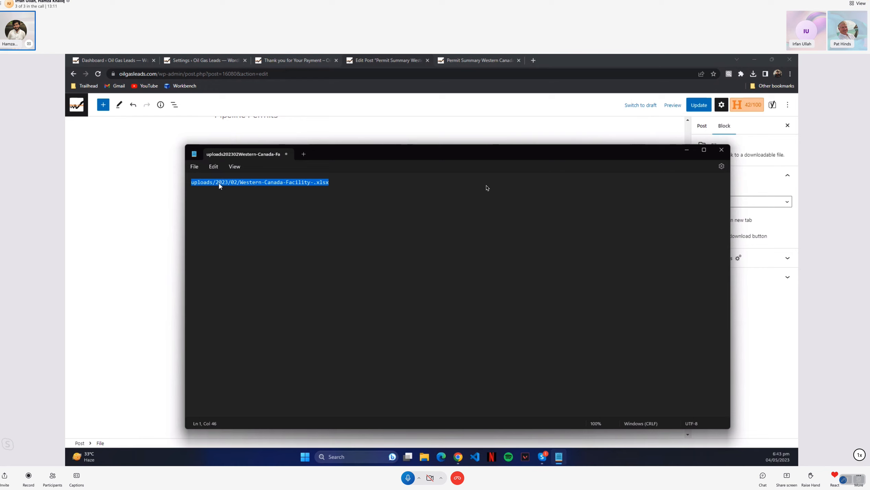
{"action": "right_click", "coordinate": [286, 182]}
{"action": "left_click", "coordinate": [333, 219]}
{"action": "left_click", "coordinate": [686, 150]}
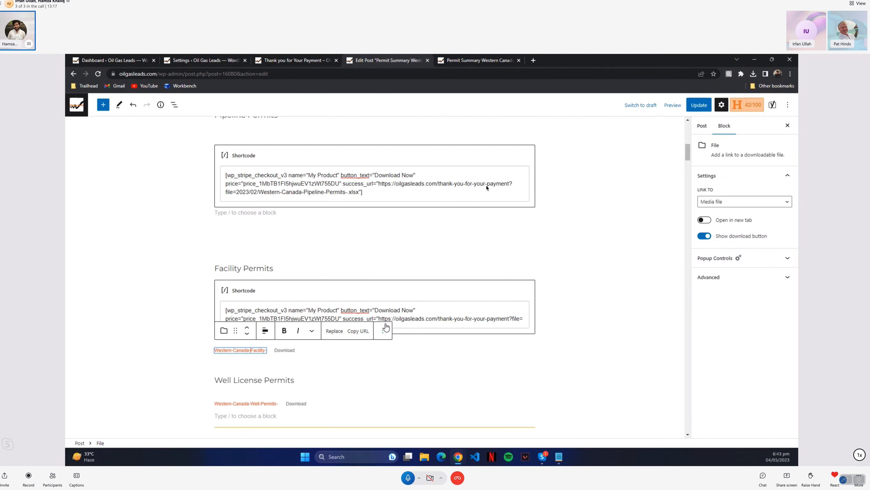
{"action": "left_click", "coordinate": [496, 320]}
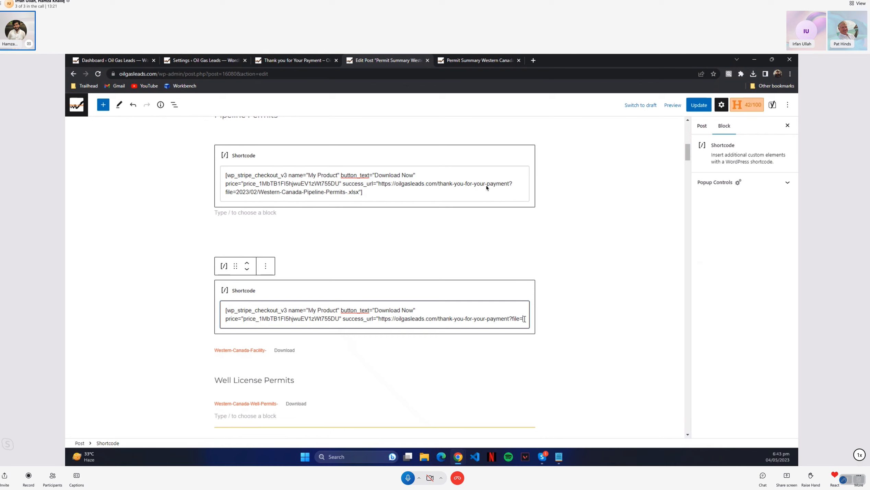
{"action": "key", "text": "ctrl+v"}
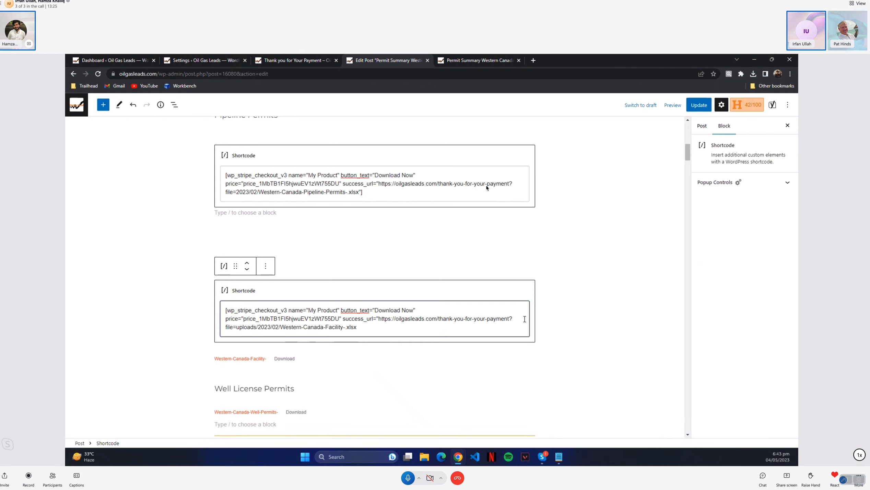
{"action": "type", "text": "\""}
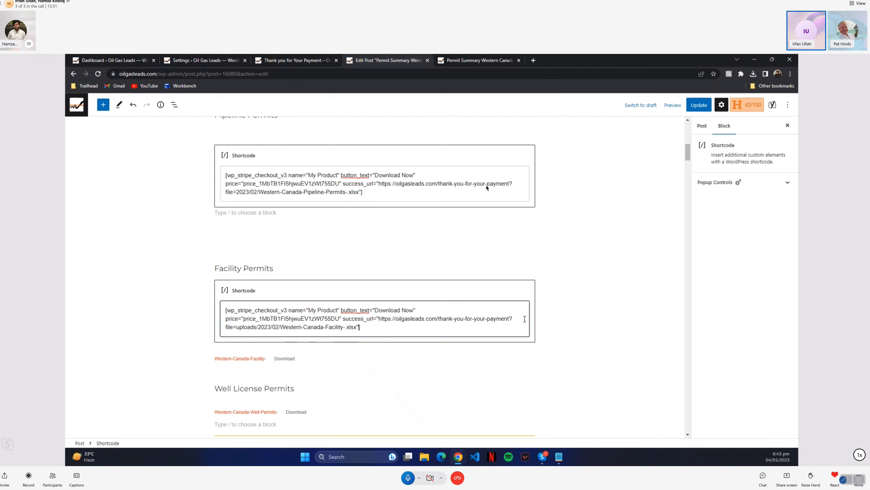
Remove "uploads/" from the Facility Permits shortcode so the file parameter reads 2023/02/Western-Canada-Facility-.xlsx
{"action": "key", "text": "Left"}
{"action": "key", "text": "Left"}
{"action": "key", "text": "Left"}
{"action": "key", "text": "Left"}
{"action": "key", "text": "Left"}
{"action": "key", "text": "Left"}
{"action": "key", "text": "Left"}
{"action": "key", "text": "Left"}
{"action": "key", "text": "Left"}
{"action": "key", "text": "Left"}
{"action": "key", "text": "Left"}
{"action": "key", "text": "Left"}
{"action": "key", "text": "Left"}
{"action": "key", "text": "Left"}
{"action": "key", "text": "Left"}
{"action": "key", "text": "Left"}
{"action": "key", "text": "Left"}
{"action": "key", "text": "Left"}
{"action": "key", "text": "Left"}
{"action": "key", "text": "Left"}
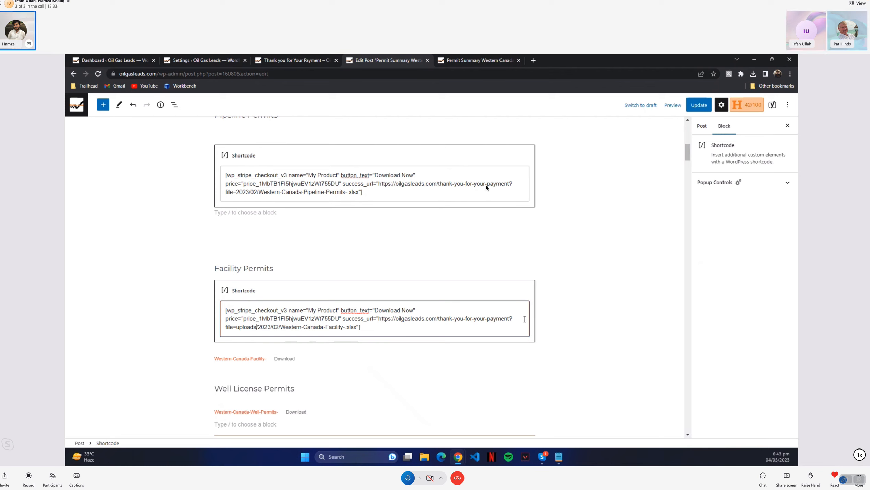
{"action": "key", "text": "shift+Left"}
{"action": "key", "text": "shift+Left"}
{"action": "key", "text": "shift+Left"}
{"action": "key", "text": "shift+Left"}
{"action": "key", "text": "shift+Left"}
{"action": "key", "text": "shift+Left"}
{"action": "key", "text": "shift+Left"}
{"action": "key", "text": "BackSpace"}
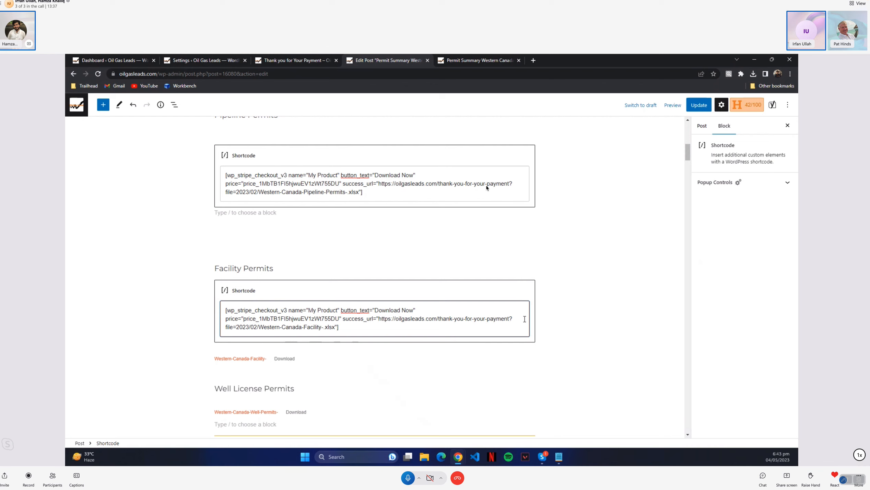
{"action": "left_click_drag", "start_coordinate": [236, 327], "coordinate": [339, 333]}
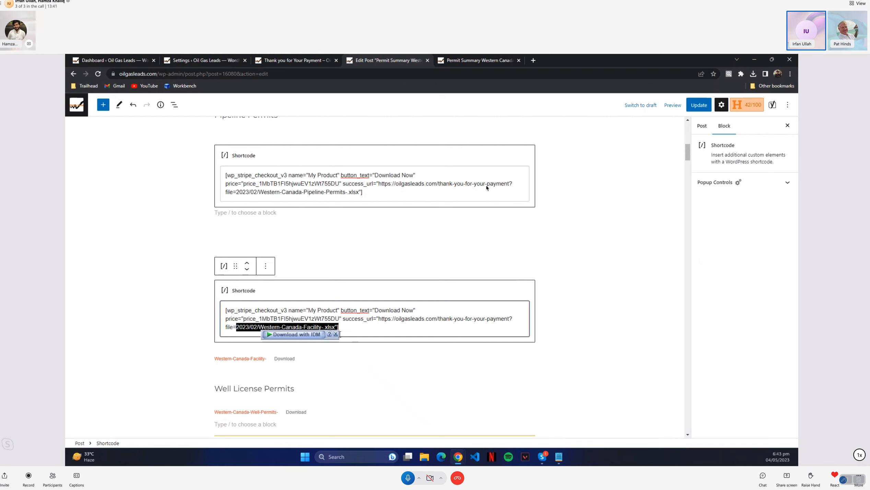
{"action": "left_click", "coordinate": [340, 330]}
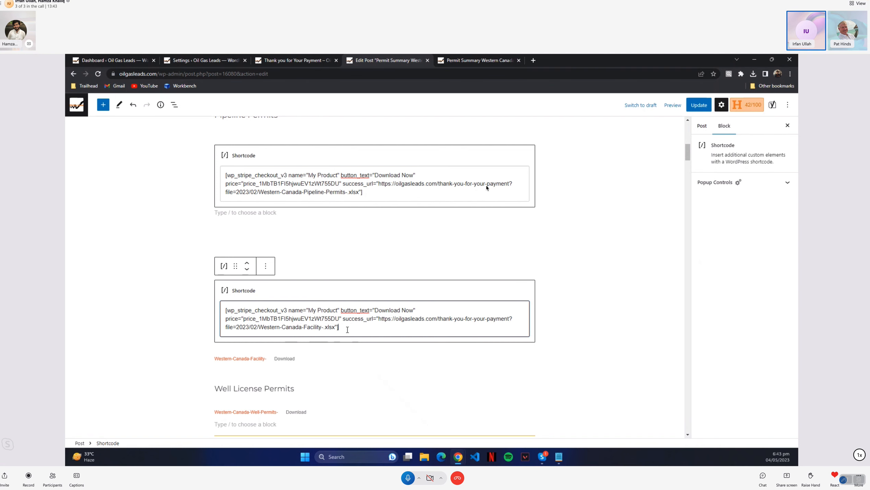
{"action": "left_click", "coordinate": [603, 314]}
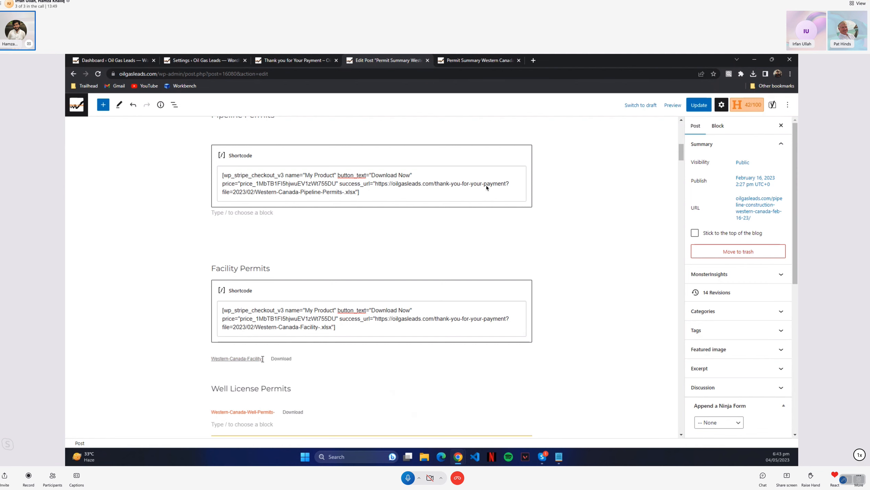
{"action": "left_click", "coordinate": [292, 360]}
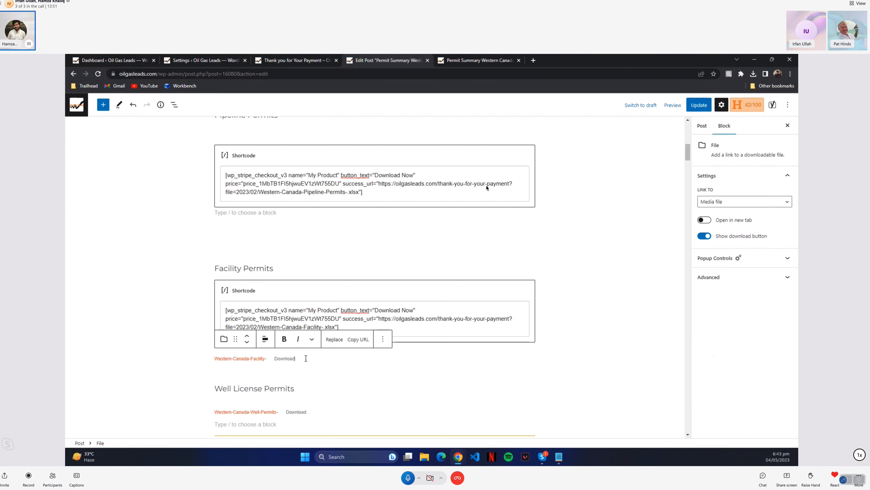
{"action": "left_click", "coordinate": [382, 339]}
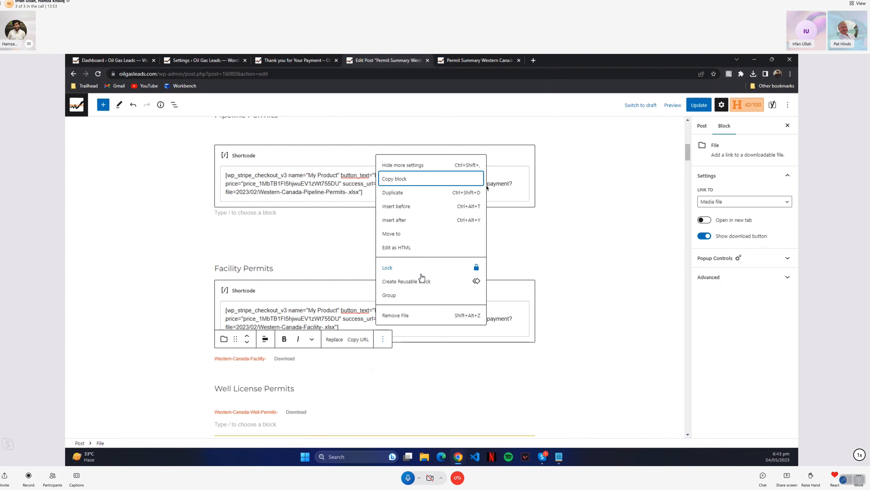
{"action": "left_click", "coordinate": [541, 348]}
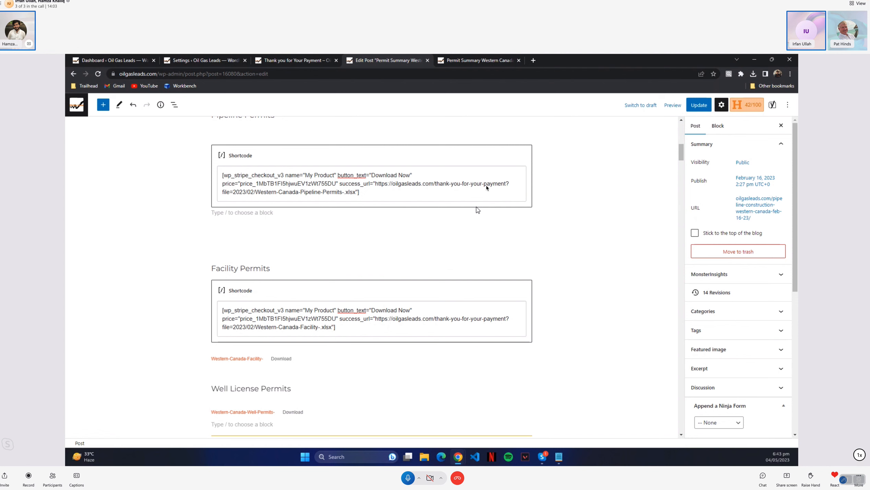
{"action": "left_click", "coordinate": [124, 60]}
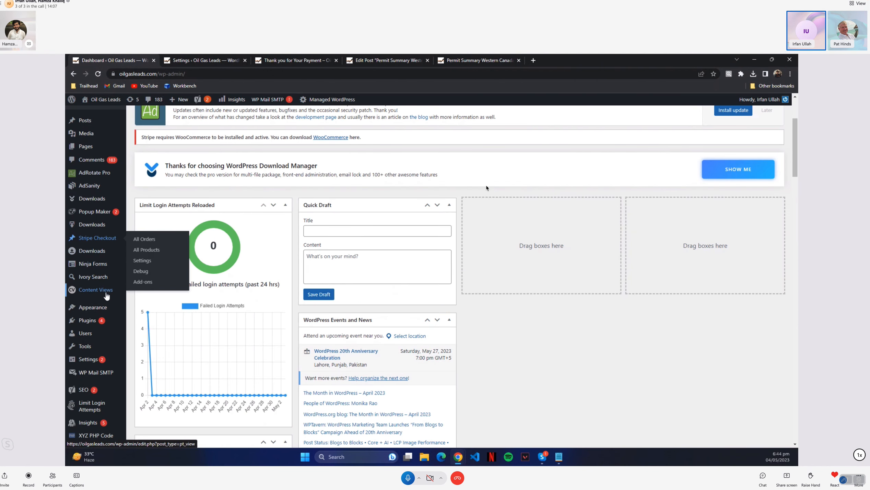
{"action": "left_click", "coordinate": [472, 61]}
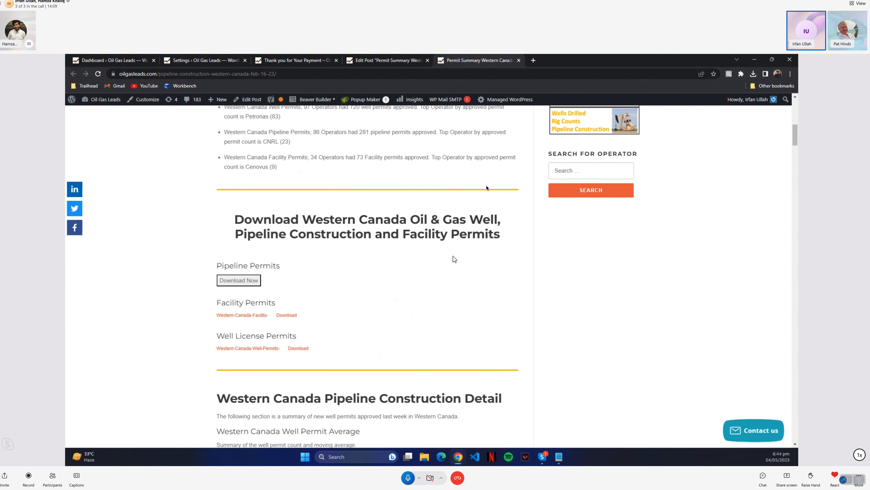
{"action": "left_click", "coordinate": [390, 62]}
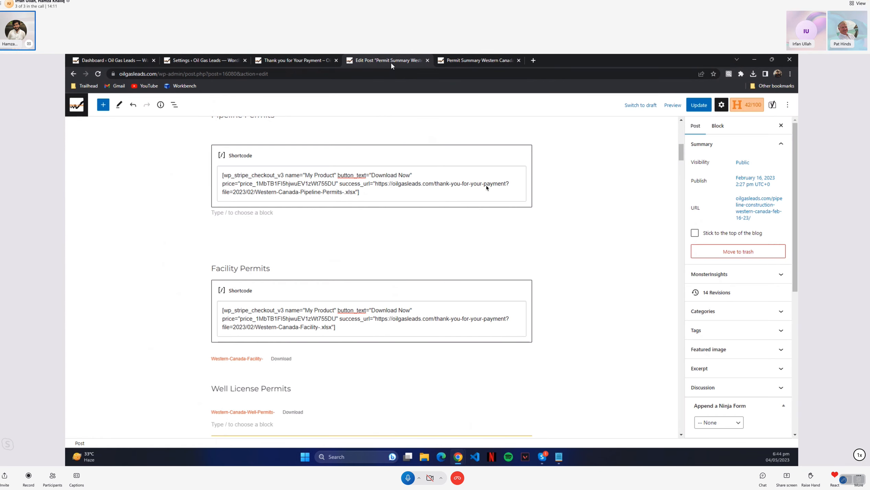
Update the post and preview its permit download section in a new tab
{"action": "scroll", "coordinate": [566, 248], "scroll_direction": "up", "scroll_amount": 1}
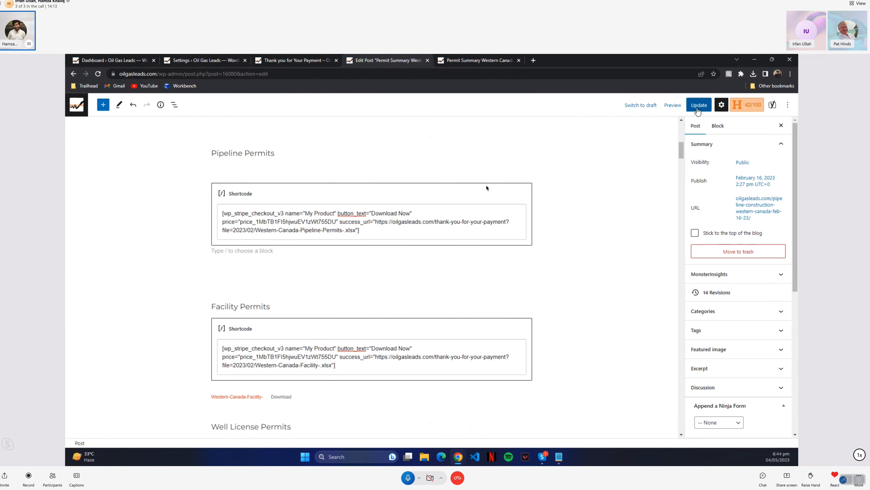
{"action": "left_click", "coordinate": [698, 109]}
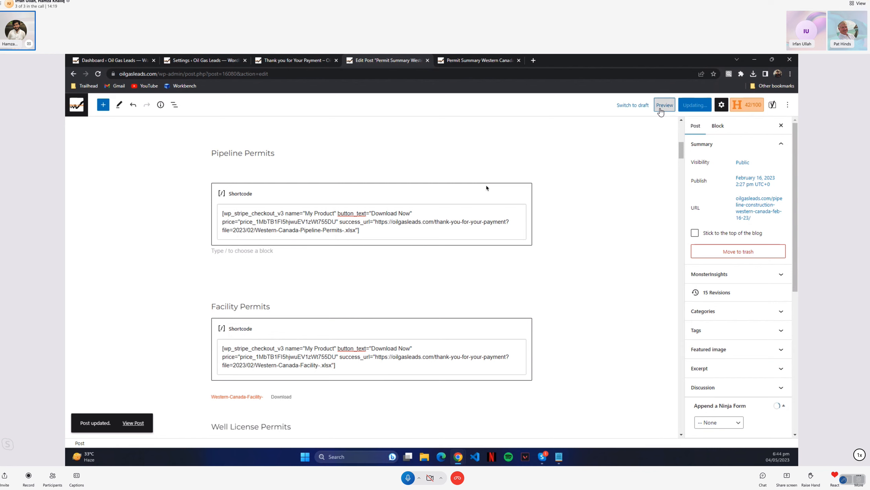
{"action": "left_click", "coordinate": [660, 110]}
{"action": "left_click", "coordinate": [628, 182]}
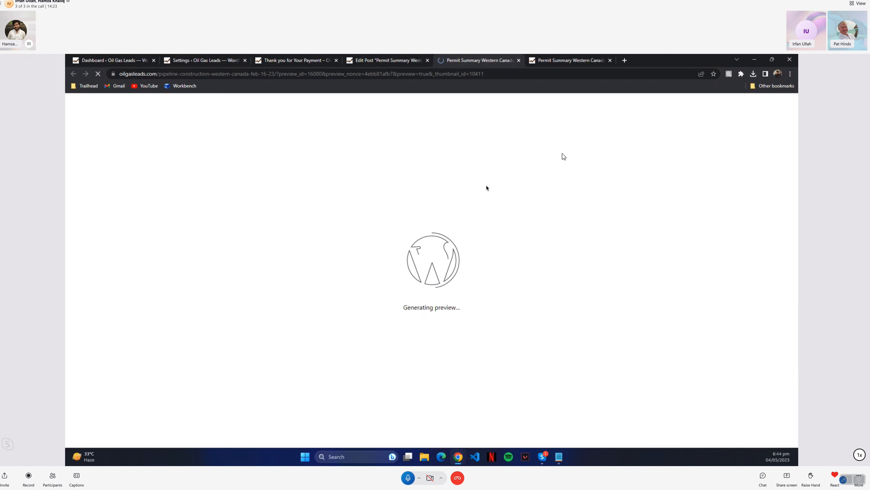
{"action": "scroll", "coordinate": [518, 248], "scroll_direction": "down", "scroll_amount": 15}
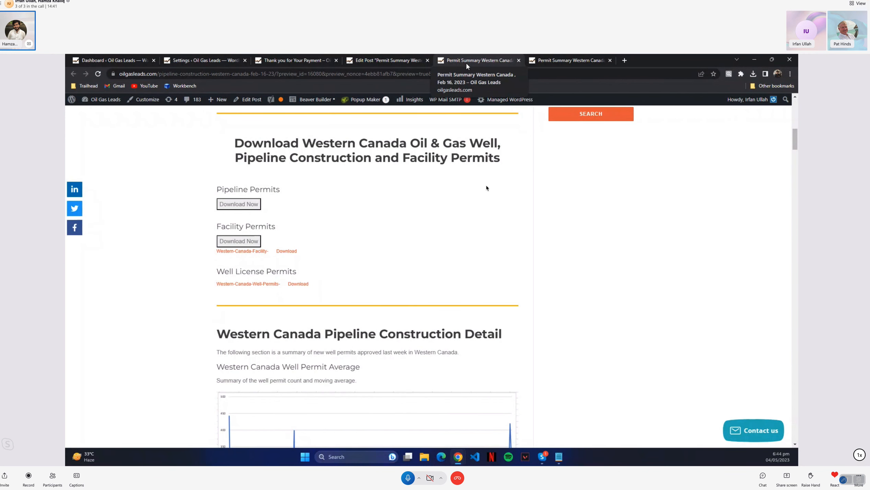
Remove the Western-Canada-Facility- file block below the Facility Permits shortcode in the post editor
{"action": "left_click", "coordinate": [404, 62]}
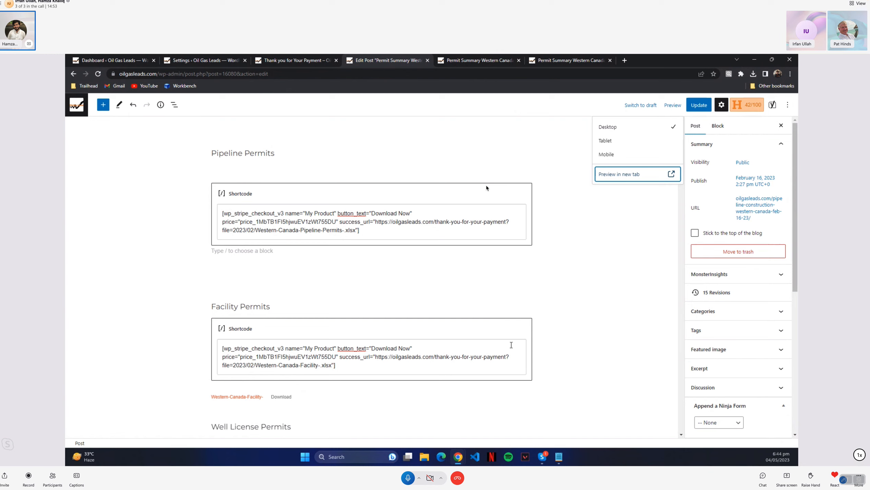
{"action": "left_click", "coordinate": [291, 396]}
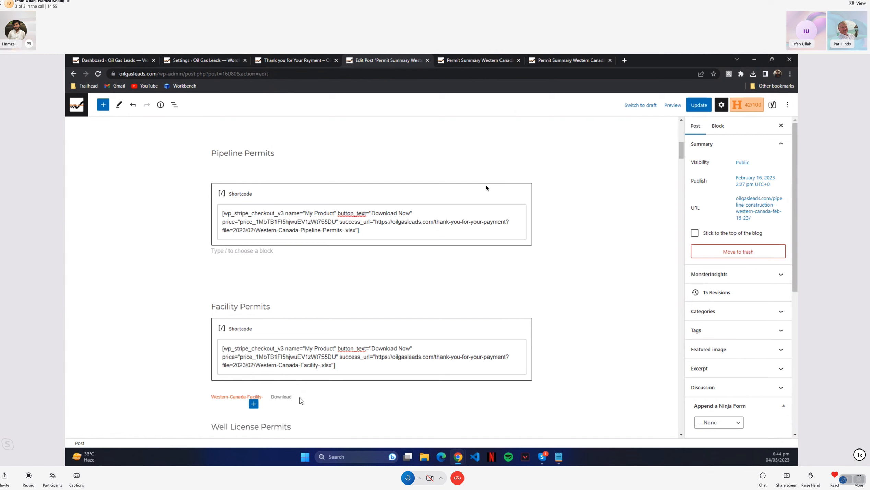
{"action": "left_click", "coordinate": [267, 397]}
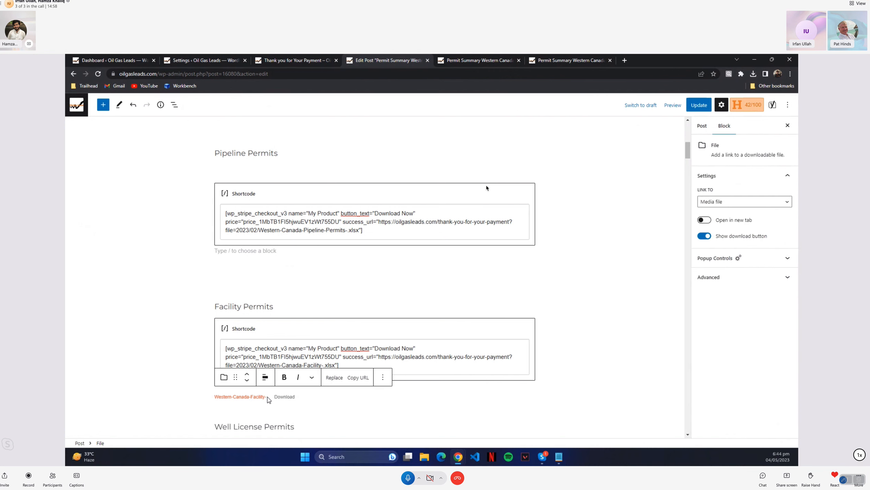
{"action": "left_click", "coordinate": [382, 378]}
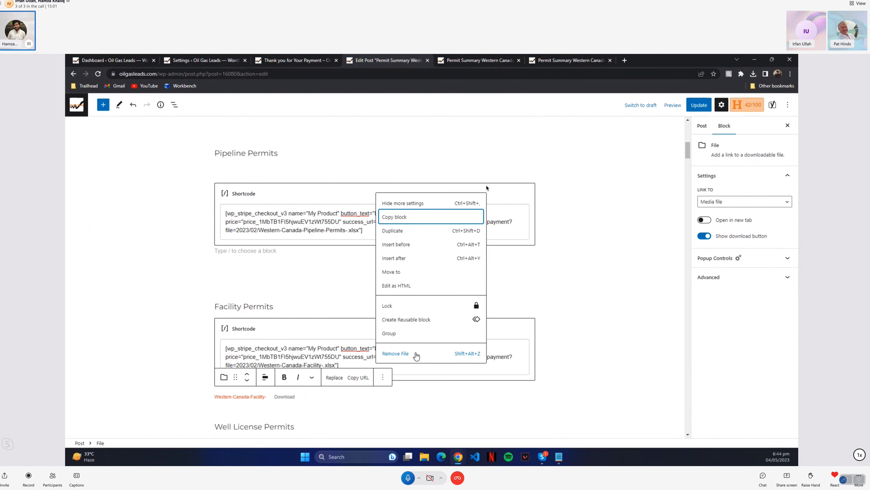
{"action": "left_click", "coordinate": [415, 354]}
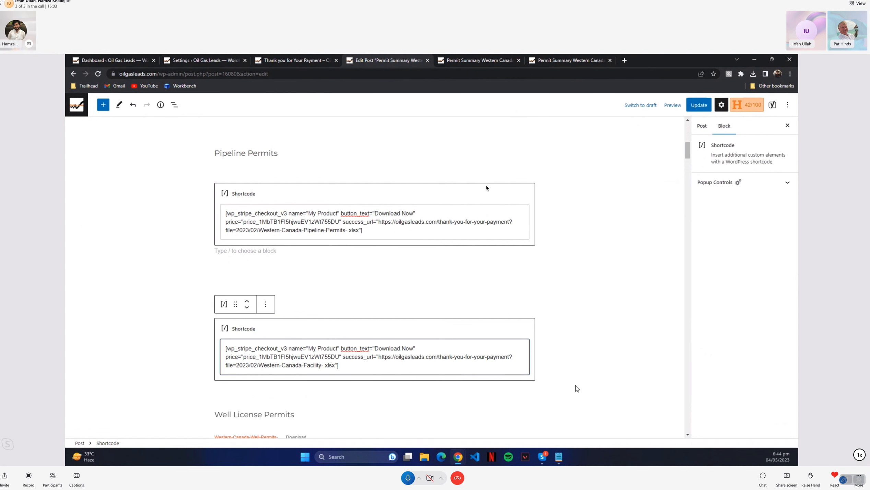
{"action": "left_click", "coordinate": [565, 385]}
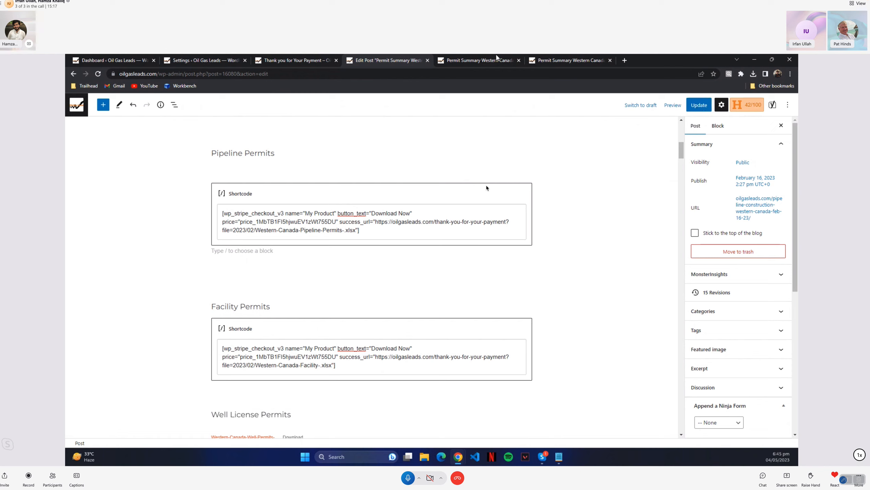
Preview the post in a new tab and check the Facility Permits download section
{"action": "left_click", "coordinate": [670, 106]}
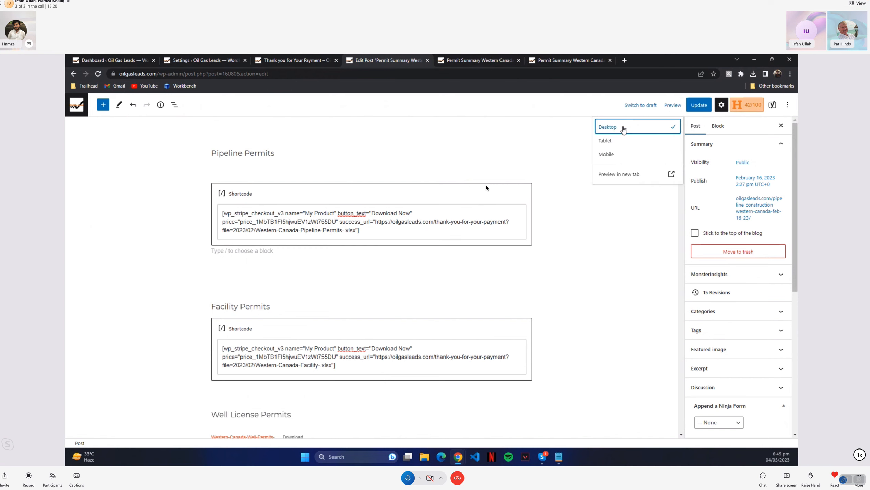
{"action": "left_click", "coordinate": [614, 182]}
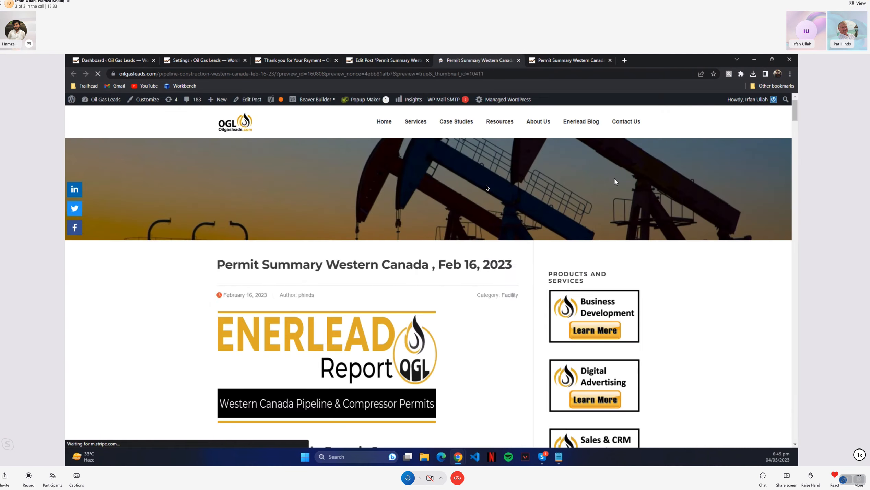
{"action": "scroll", "coordinate": [367, 274], "scroll_direction": "down", "scroll_amount": 10}
{"action": "left_click_drag", "start_coordinate": [217, 303], "coordinate": [275, 304]}
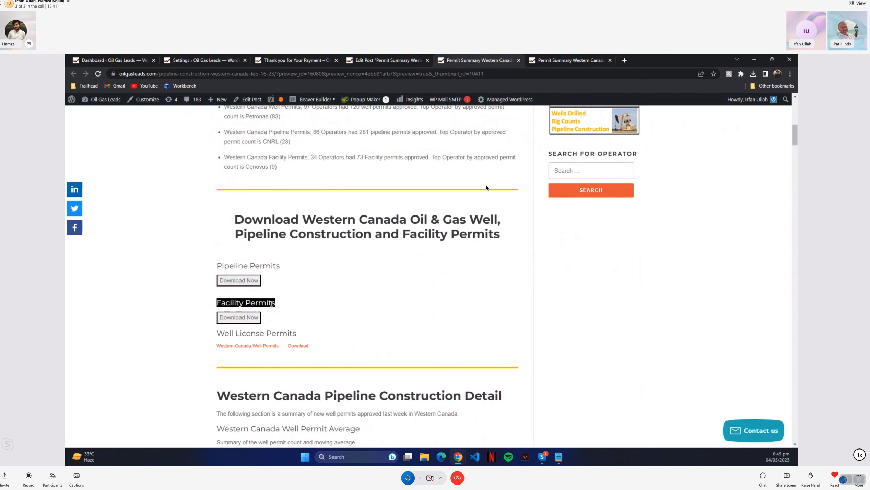
{"action": "left_click", "coordinate": [295, 293]}
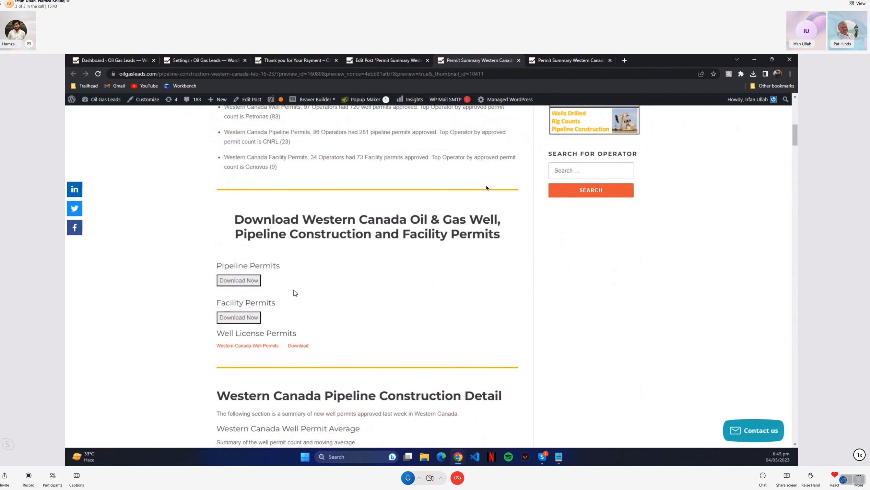
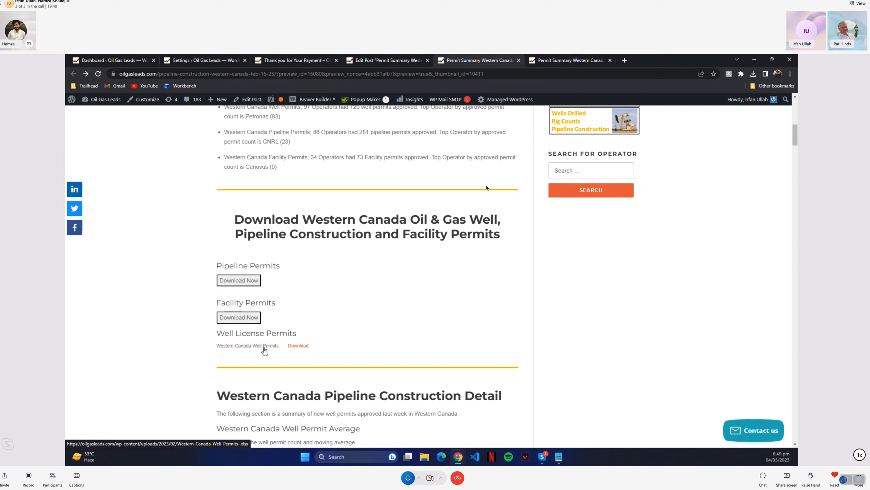
Return to the post editor and add an empty paragraph below the Well License Permits heading
{"action": "left_click", "coordinate": [388, 60]}
{"action": "left_click", "coordinate": [254, 285]}
{"action": "left_click", "coordinate": [356, 281]}
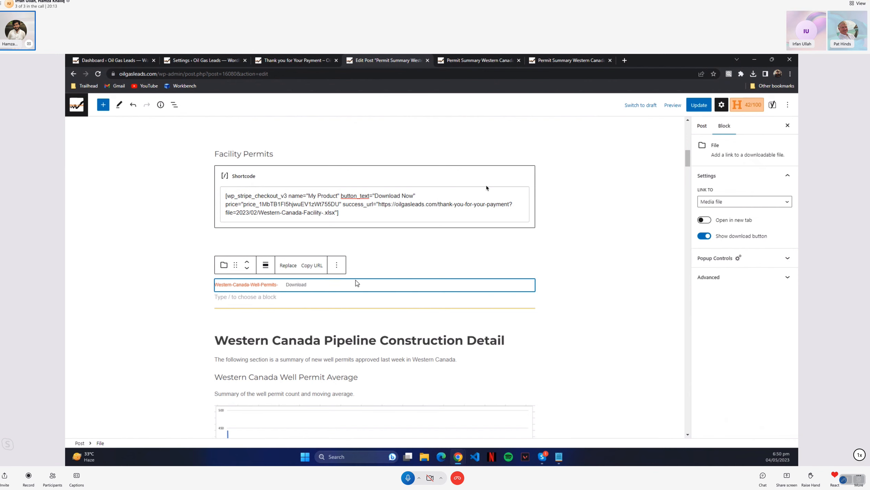
{"action": "left_click", "coordinate": [383, 268]}
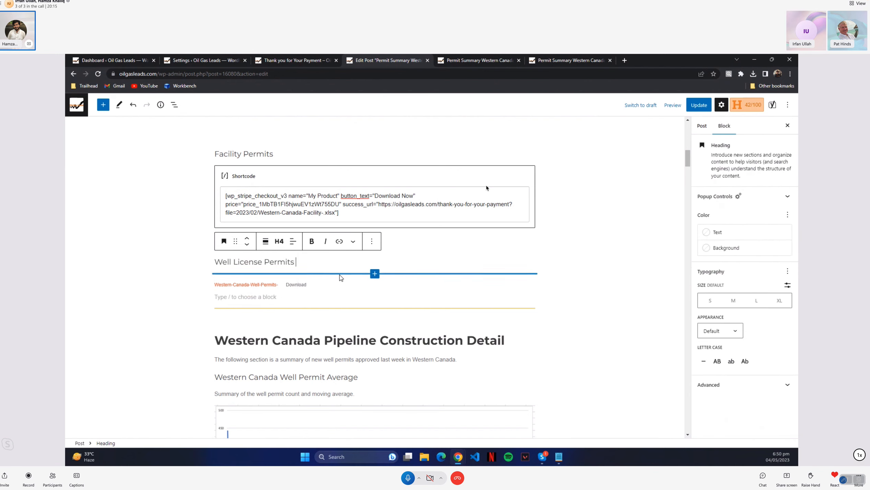
{"action": "left_click", "coordinate": [339, 275]}
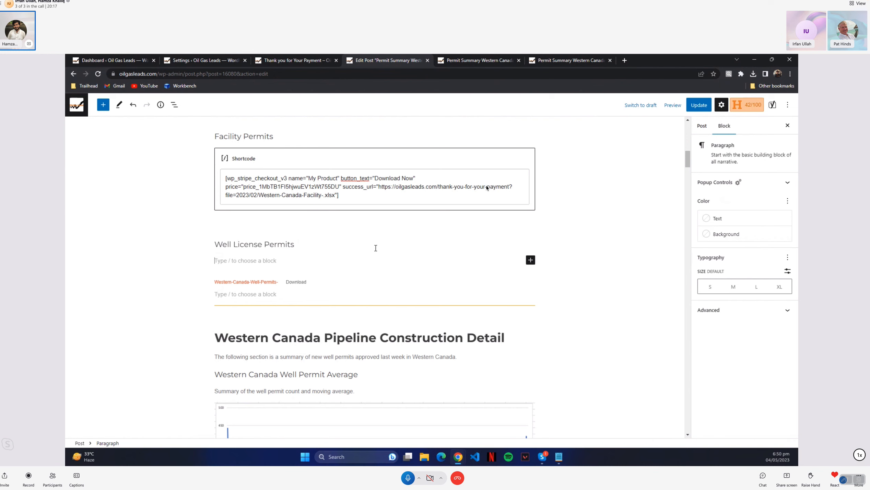
Search the full block library for "butt" and insert a Download Button block between the Well License Permits heading and its file link
{"action": "left_click", "coordinate": [531, 260]}
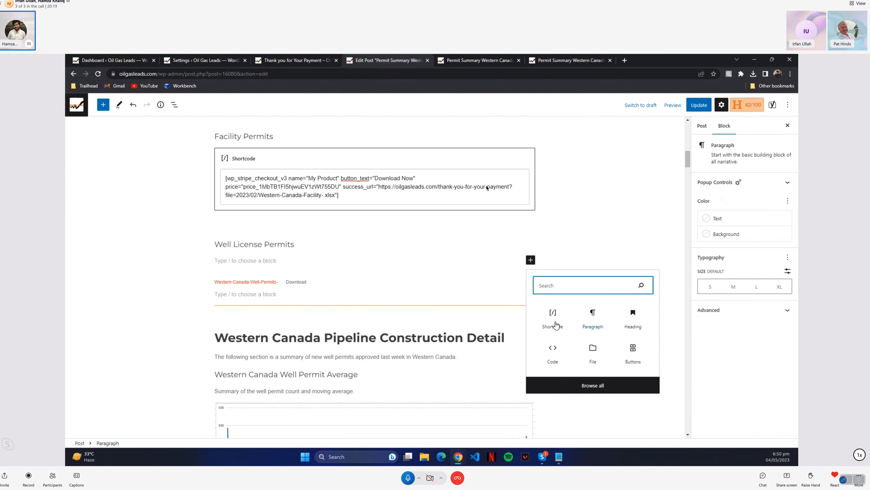
{"action": "left_click", "coordinate": [583, 385]}
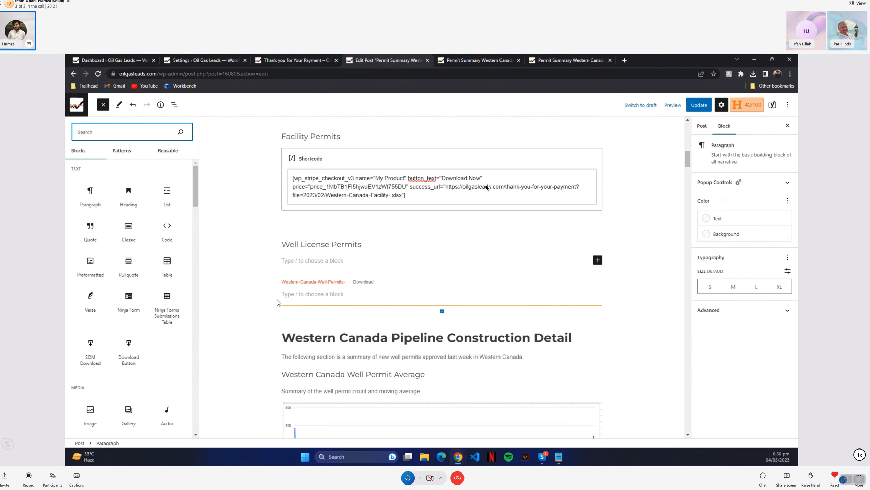
{"action": "scroll", "coordinate": [127, 336], "scroll_direction": "down", "scroll_amount": 5}
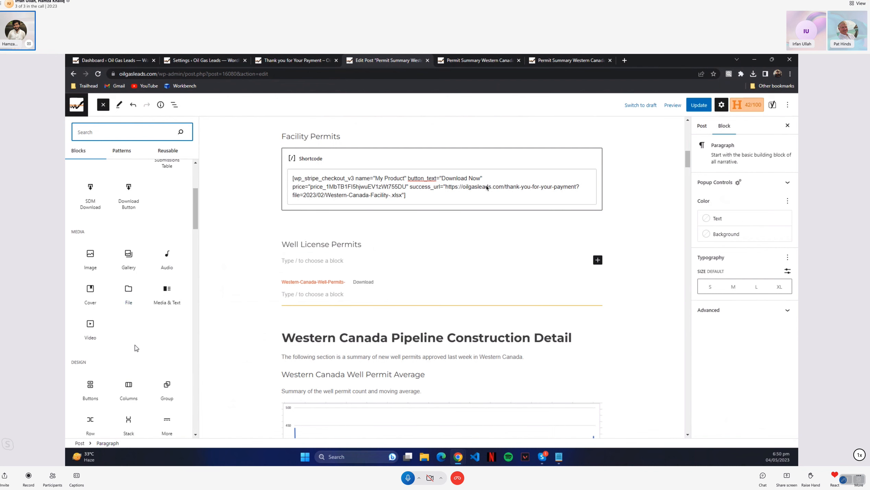
{"action": "scroll", "coordinate": [149, 339], "scroll_direction": "up", "scroll_amount": 5}
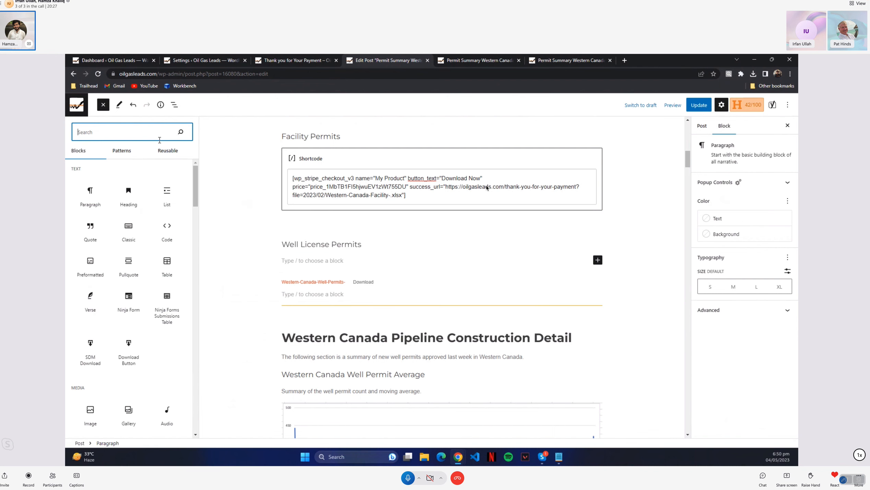
{"action": "type", "text": "butt"}
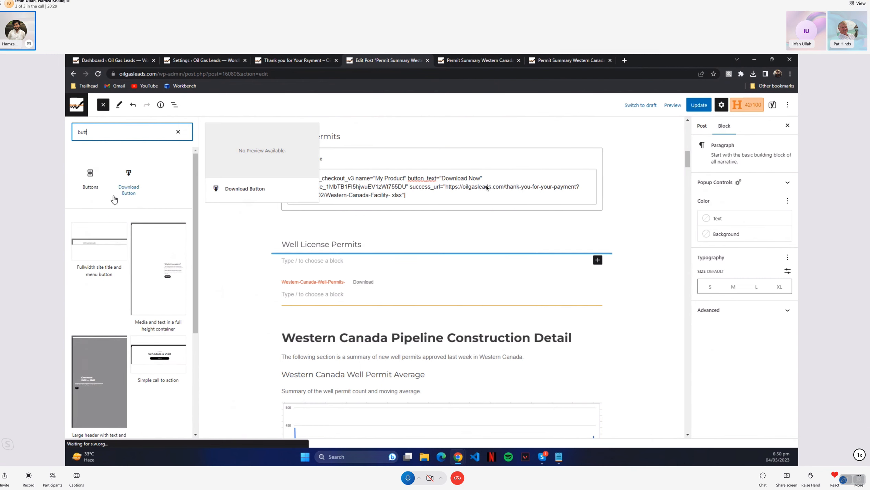
{"action": "left_click_drag", "start_coordinate": [126, 190], "coordinate": [326, 263]}
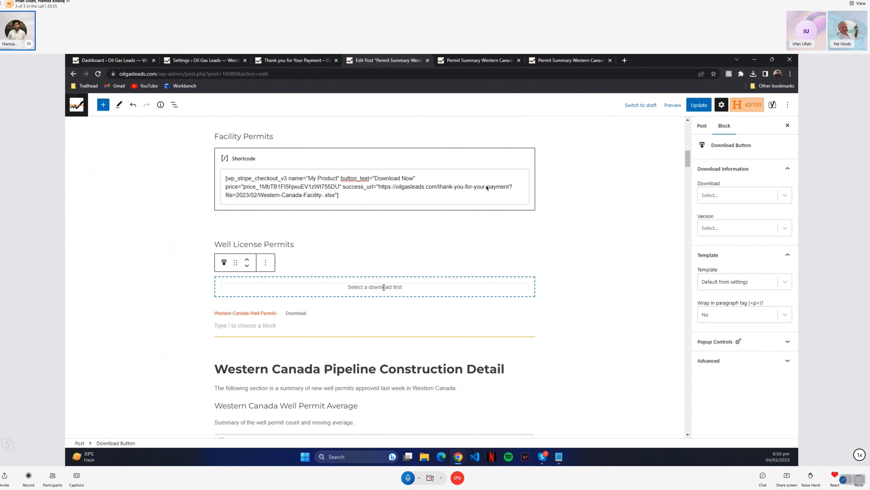
Look through the Download Button block's options and open the block for HTML editing
{"action": "left_click", "coordinate": [265, 262]}
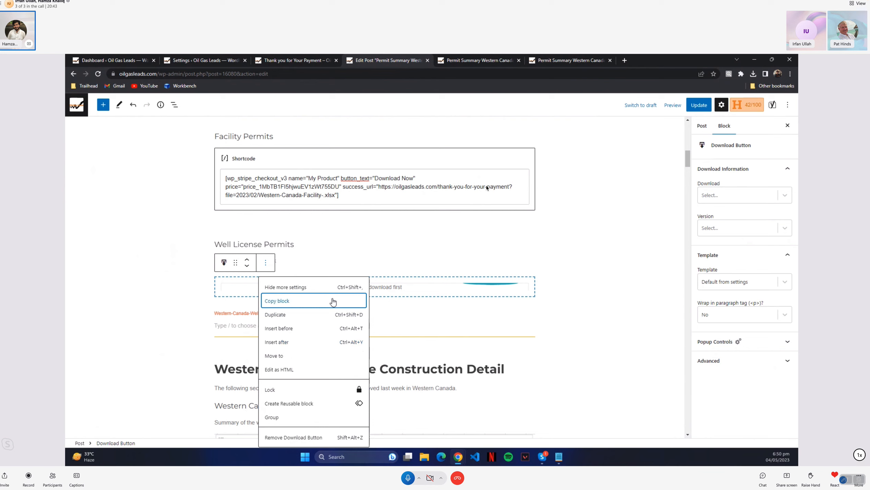
{"action": "left_click", "coordinate": [412, 285]}
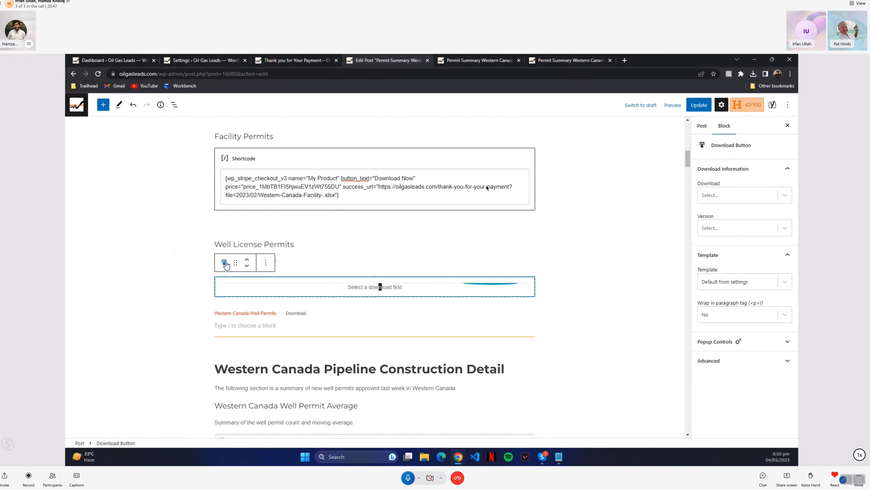
{"action": "left_click", "coordinate": [270, 264]}
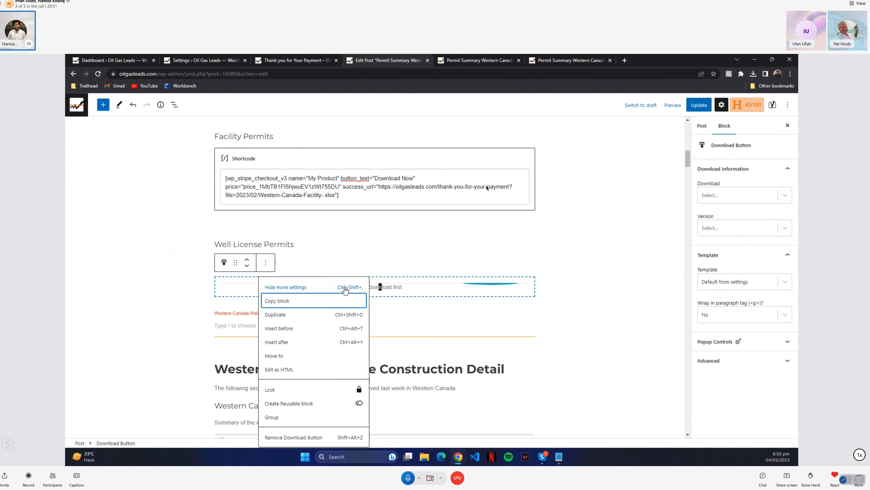
{"action": "left_click", "coordinate": [224, 262]}
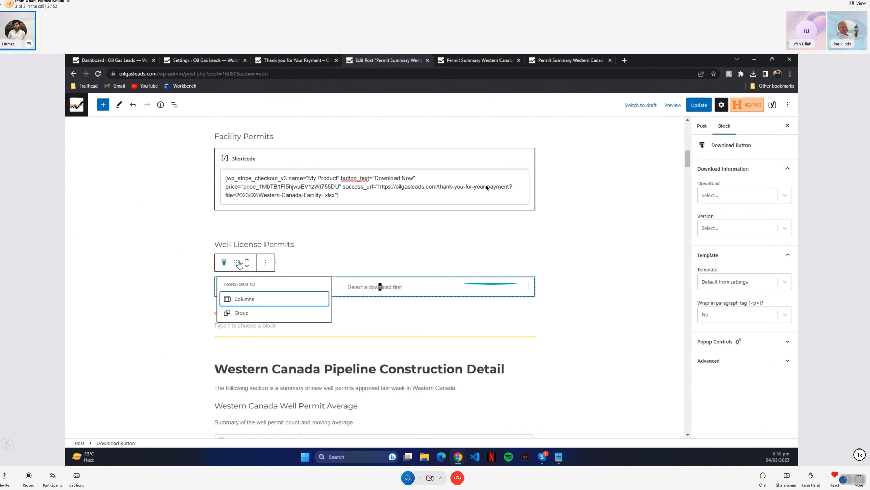
{"action": "left_click", "coordinate": [266, 262]}
{"action": "left_click", "coordinate": [287, 376]}
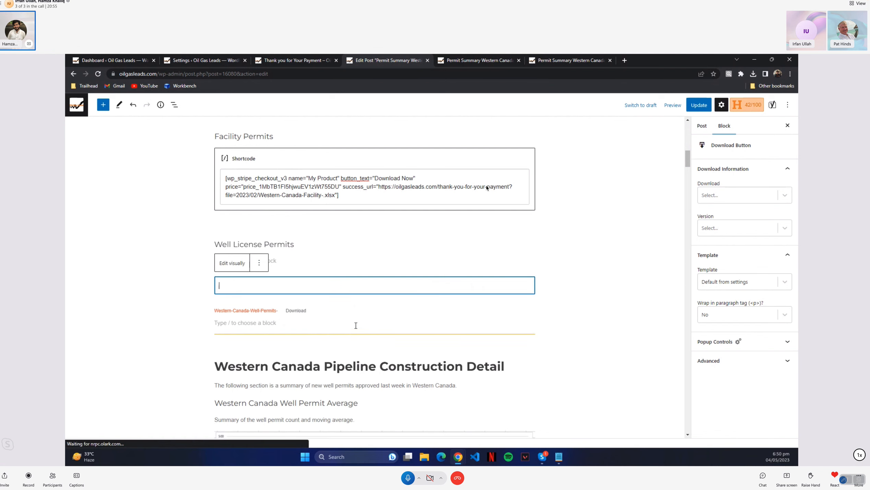
{"action": "left_click", "coordinate": [230, 267]}
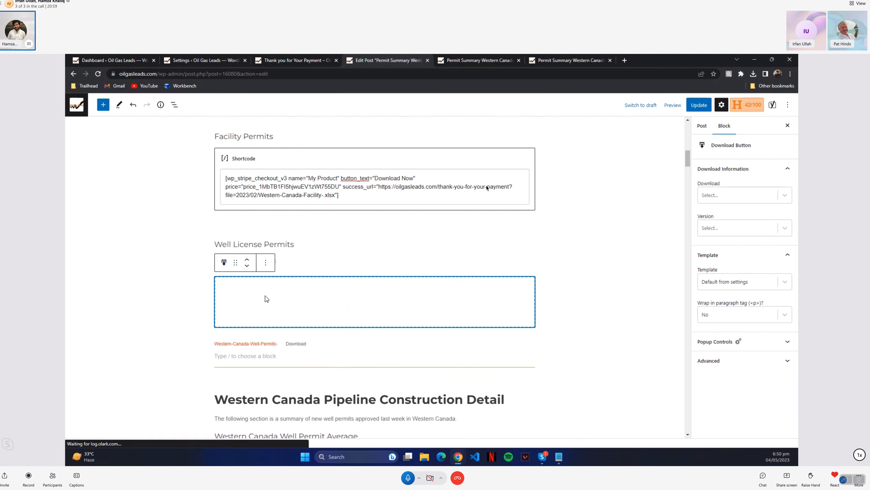
{"action": "left_click", "coordinate": [265, 263]}
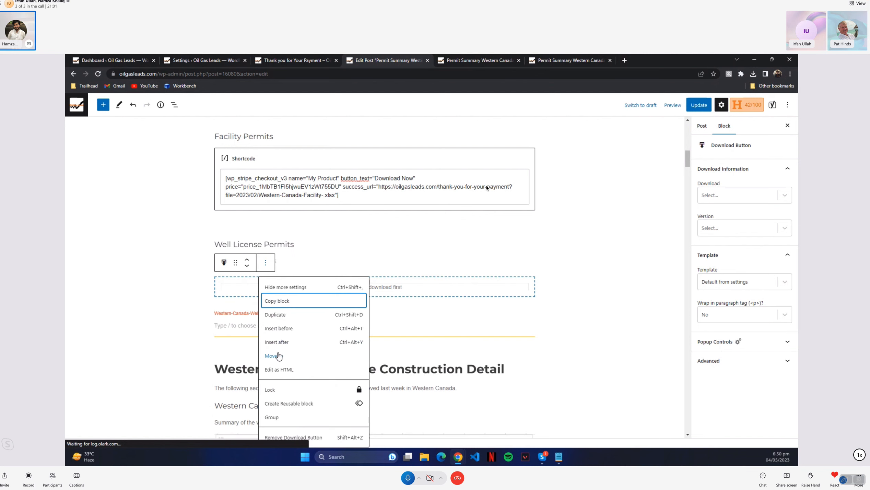
{"action": "left_click", "coordinate": [279, 370]}
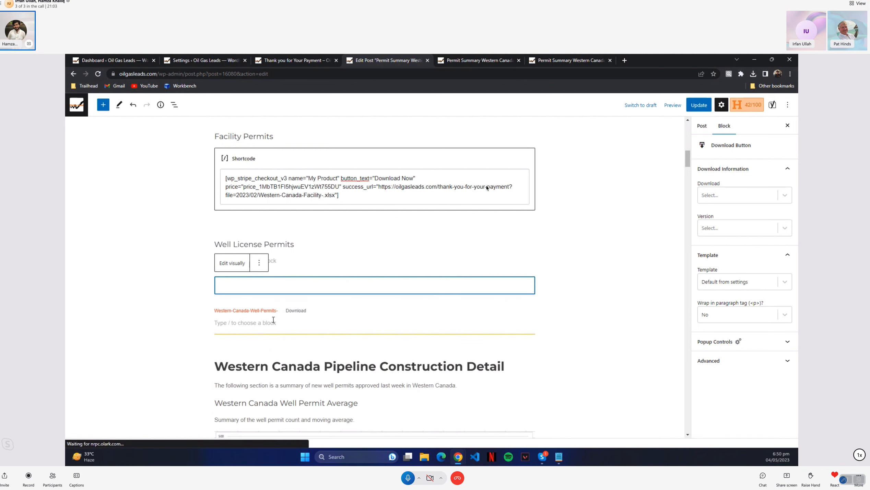
Examine the Western-Canada-Well-Permits- file block's options and browse the block library for a suitable block
{"action": "right_click", "coordinate": [269, 311]}
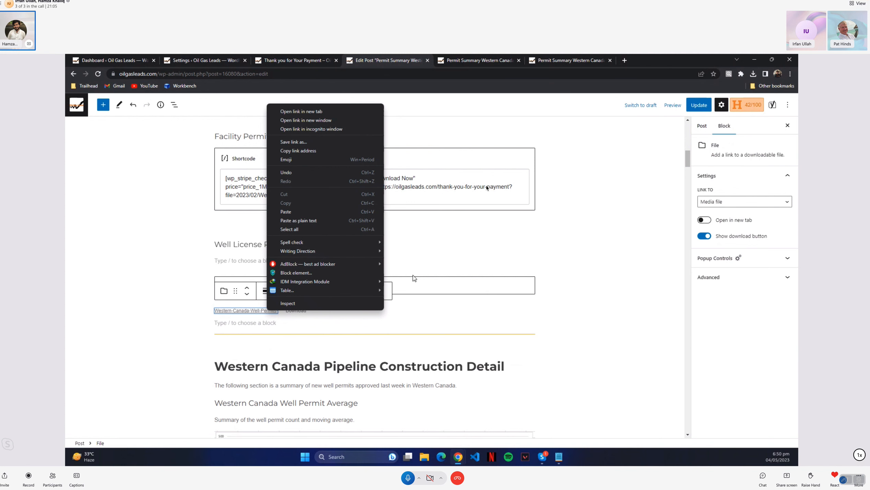
{"action": "left_click", "coordinate": [410, 282]}
{"action": "left_click", "coordinate": [382, 291]}
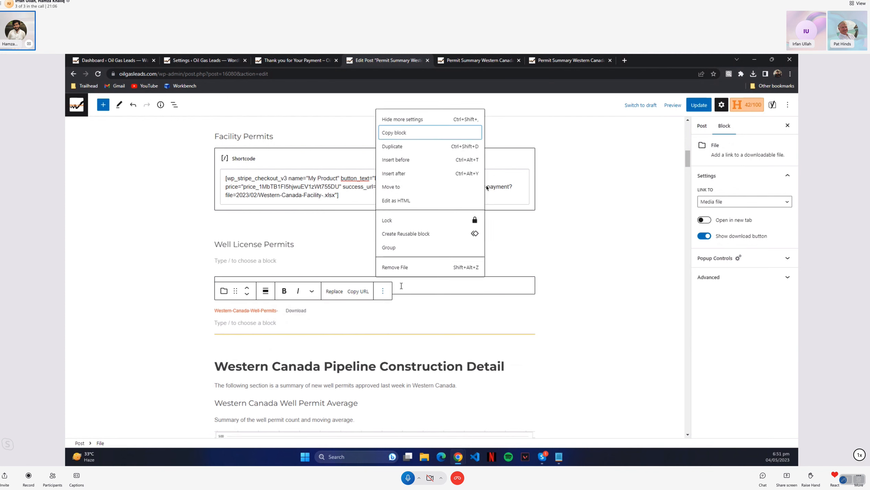
{"action": "left_click", "coordinate": [565, 281]}
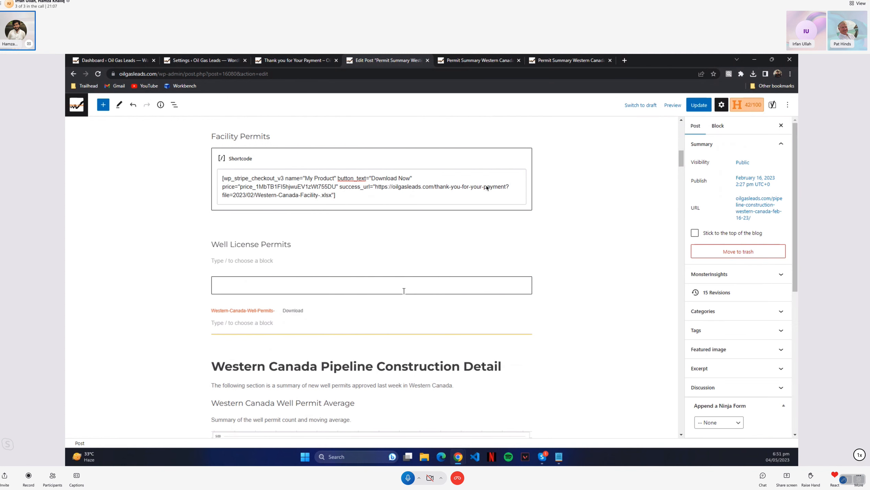
{"action": "left_click", "coordinate": [103, 105]}
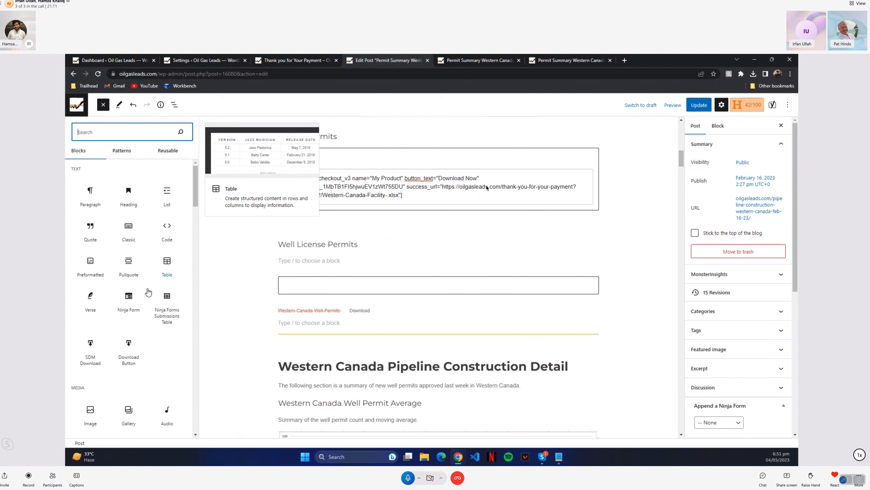
{"action": "scroll", "coordinate": [148, 295], "scroll_direction": "down", "scroll_amount": 4}
{"action": "scroll", "coordinate": [148, 312], "scroll_direction": "down", "scroll_amount": 8}
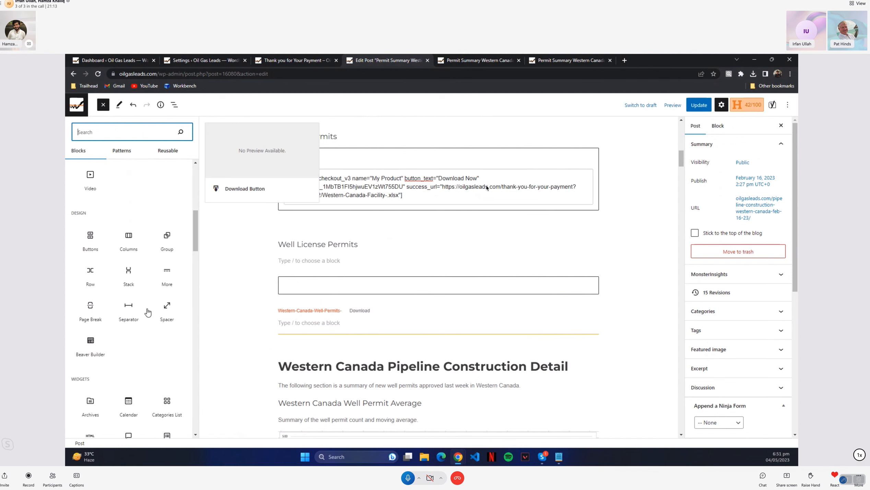
{"action": "left_click", "coordinate": [622, 211]}
{"action": "scroll", "coordinate": [623, 207], "scroll_direction": "up", "scroll_amount": 15}
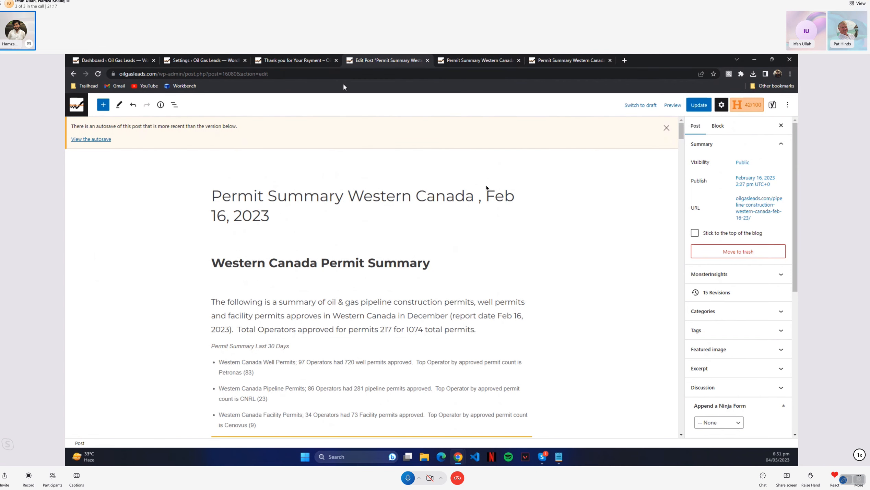
Check the permit downloads in the post preview and inspect the Go Back to Home button on the Thank You for Your Payment page
{"action": "left_click", "coordinate": [479, 62]}
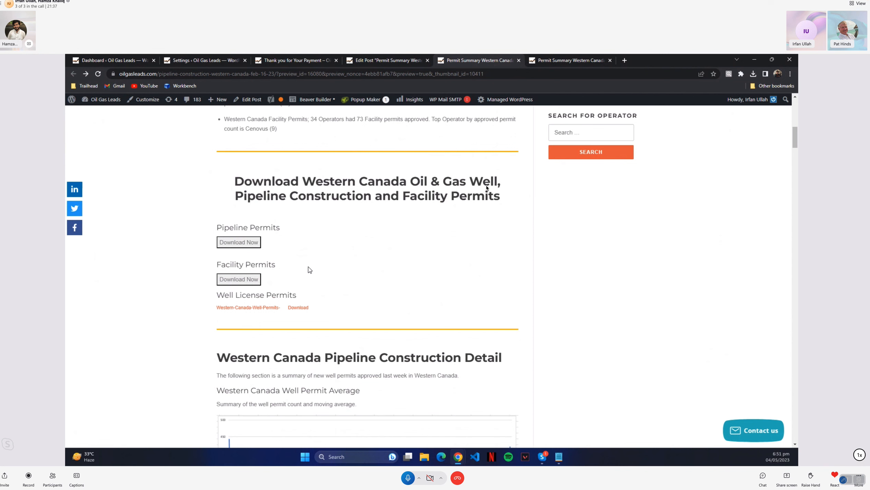
{"action": "left_click", "coordinate": [286, 62]}
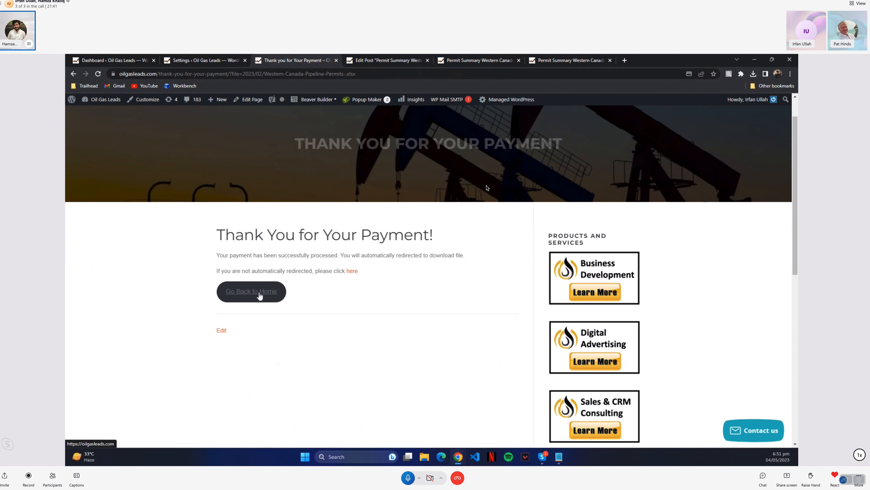
{"action": "right_click", "coordinate": [259, 296]}
{"action": "left_click", "coordinate": [299, 392]}
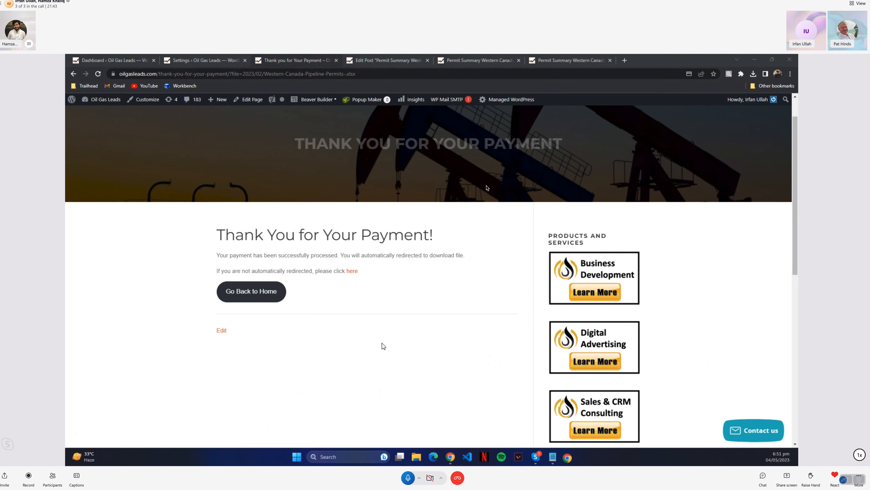
{"action": "left_click", "coordinate": [439, 285]}
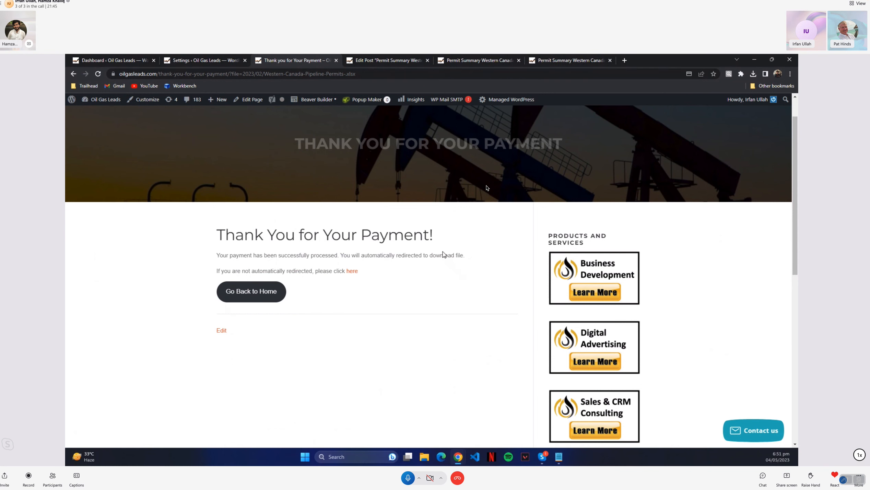
Review the open post editor, post preview, thank-you page and Stripe Checkout settings
{"action": "left_click", "coordinate": [398, 59]}
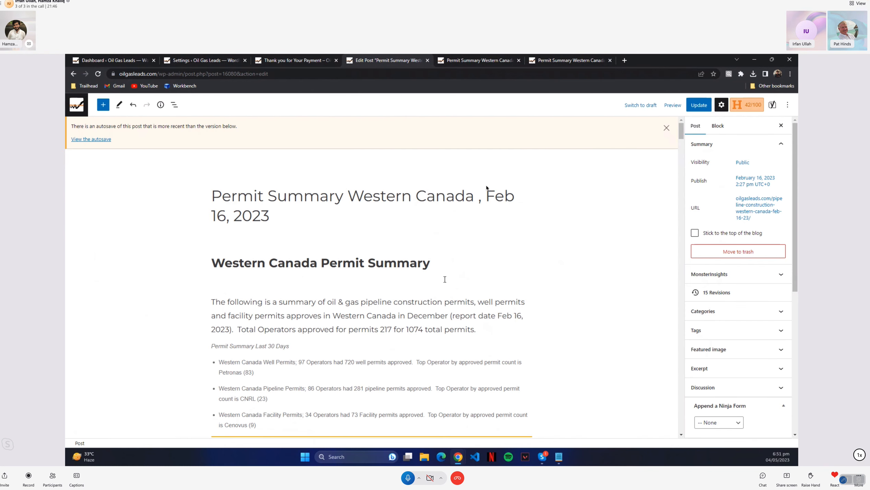
{"action": "left_click", "coordinate": [488, 65]}
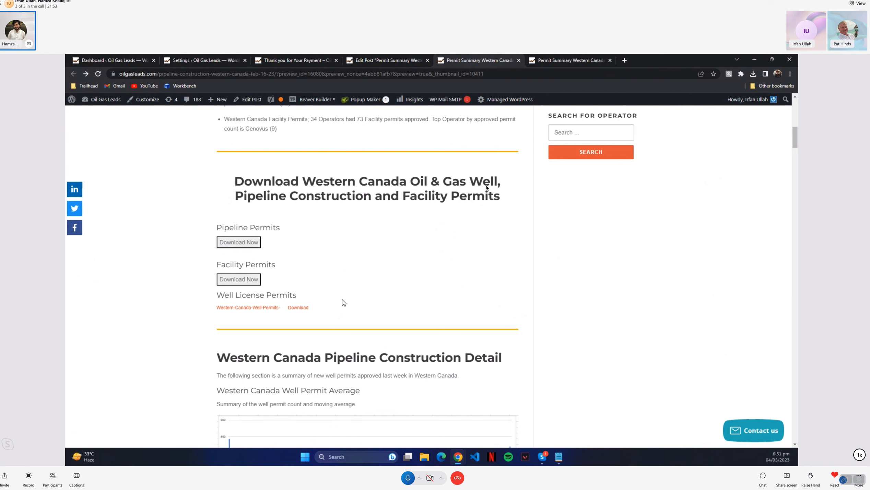
{"action": "left_click", "coordinate": [312, 57]}
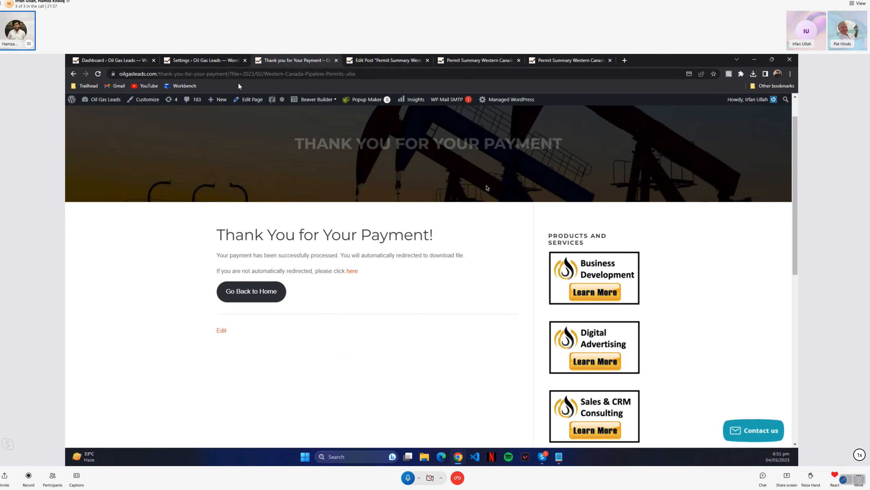
{"action": "left_click", "coordinate": [230, 64]}
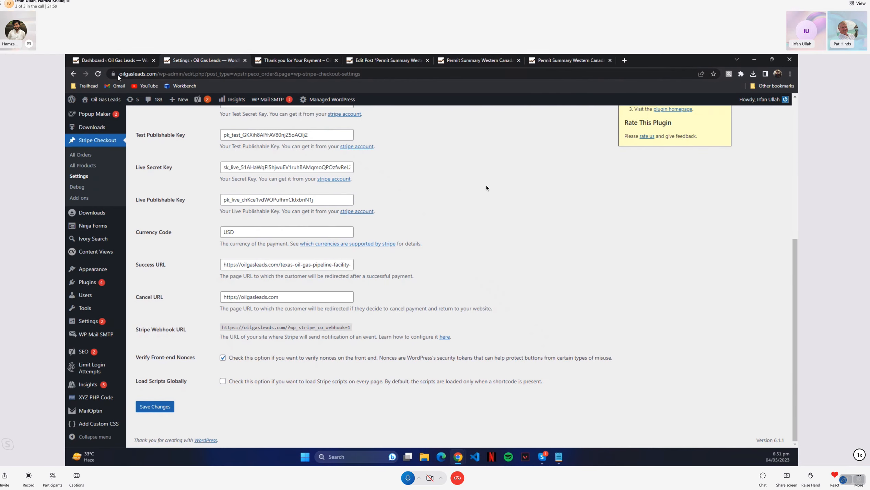
{"action": "left_click", "coordinate": [274, 57]}
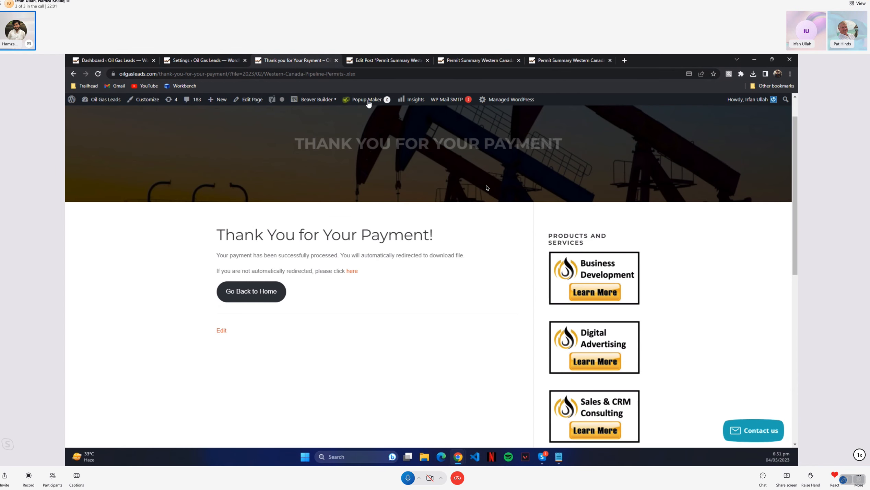
{"action": "left_click", "coordinate": [398, 62]}
{"action": "scroll", "coordinate": [484, 289], "scroll_direction": "down", "scroll_amount": 1}
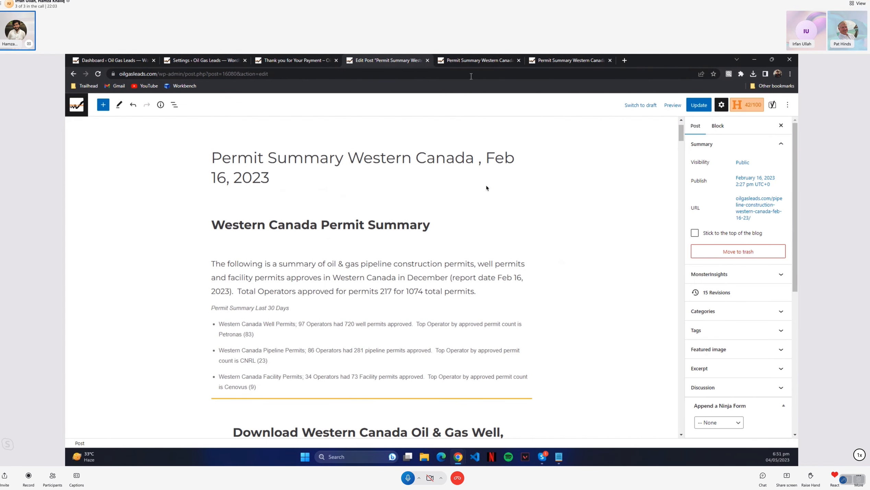
Copy the link address of the Western-Canada-Well-Permits- file from the post preview
{"action": "left_click", "coordinate": [490, 65]}
{"action": "scroll", "coordinate": [343, 258], "scroll_direction": "down", "scroll_amount": 1}
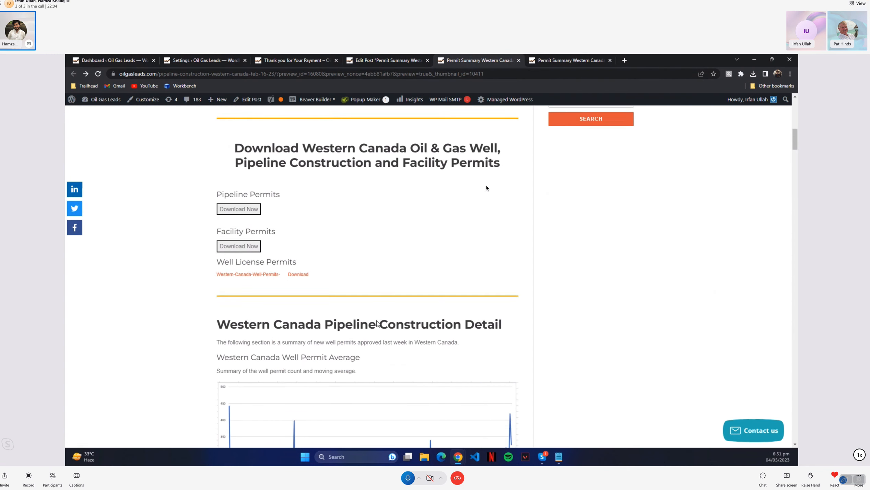
{"action": "right_click", "coordinate": [278, 271]}
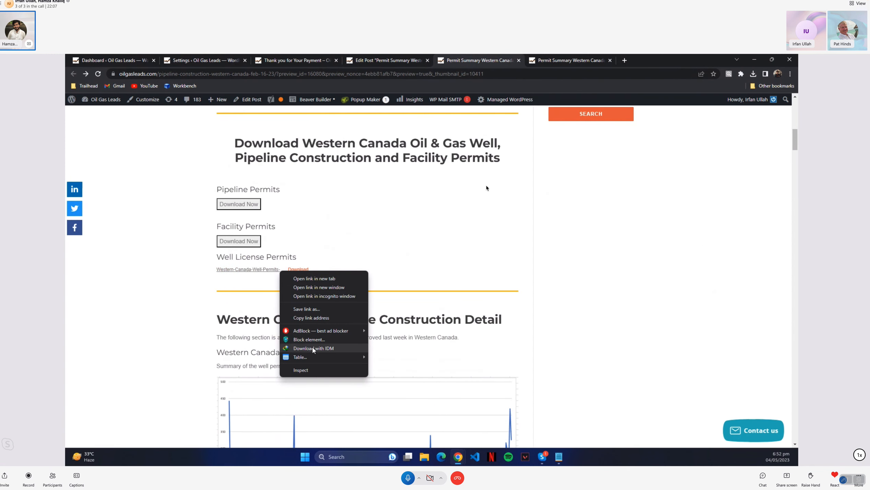
{"action": "left_click", "coordinate": [342, 316]}
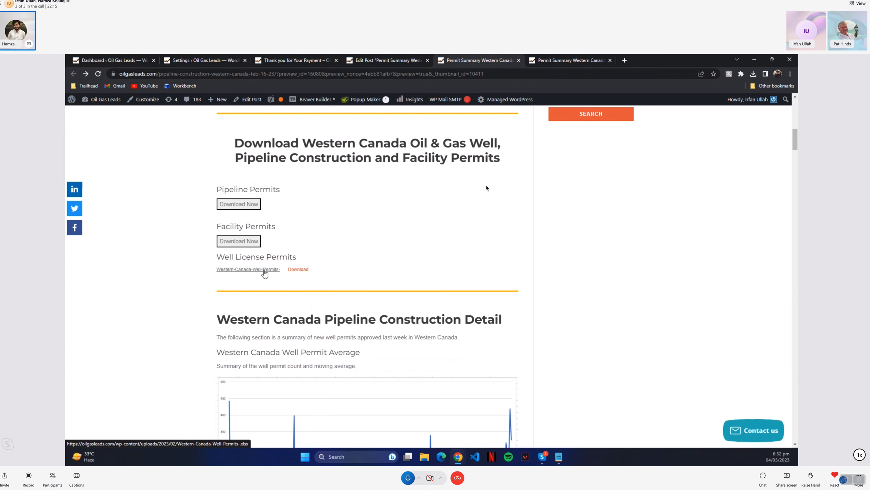
Switch to Notepad, examine the folder part of the noted Western-Canada-Facility-.xlsx path, and return to the post preview
{"action": "left_click", "coordinate": [559, 457]}
{"action": "left_click", "coordinate": [228, 183]}
{"action": "left_click_drag", "start_coordinate": [194, 183], "coordinate": [242, 183]}
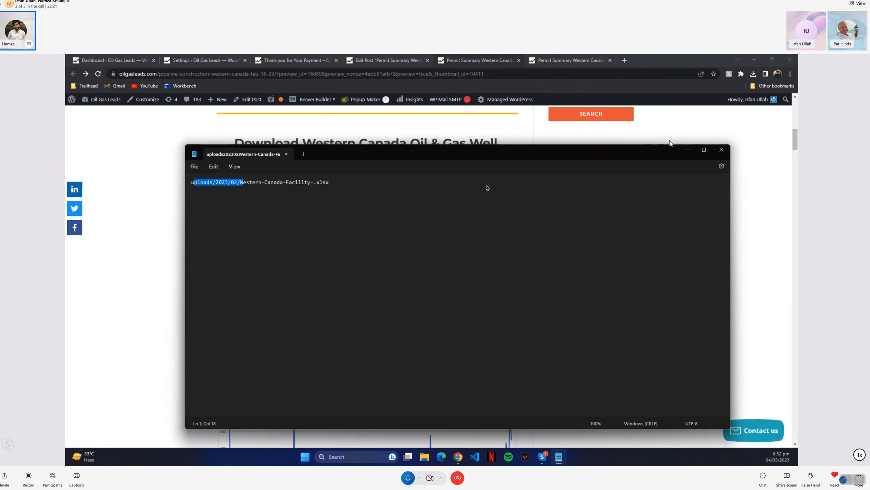
{"action": "left_click", "coordinate": [686, 150]}
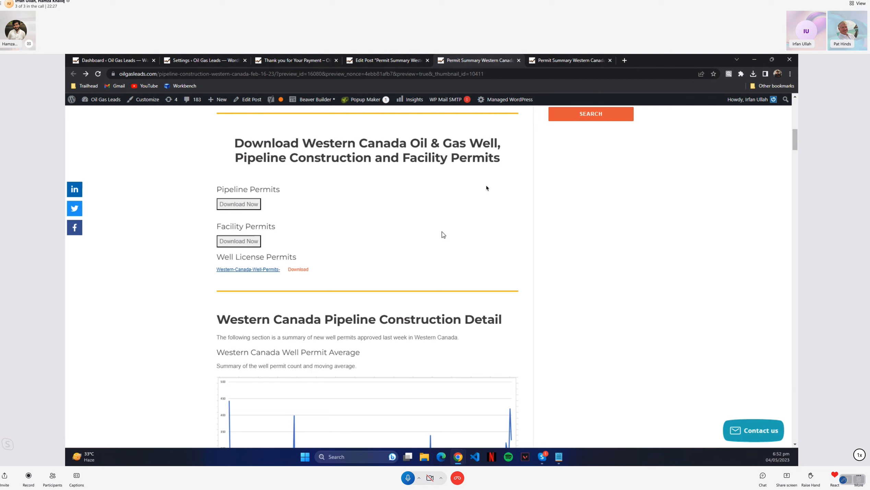
{"action": "mouse_move", "coordinate": [657, 0]}
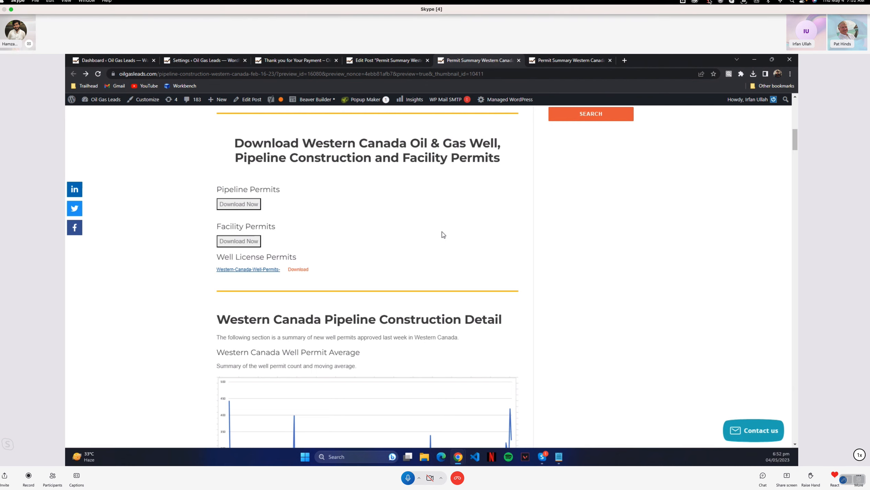